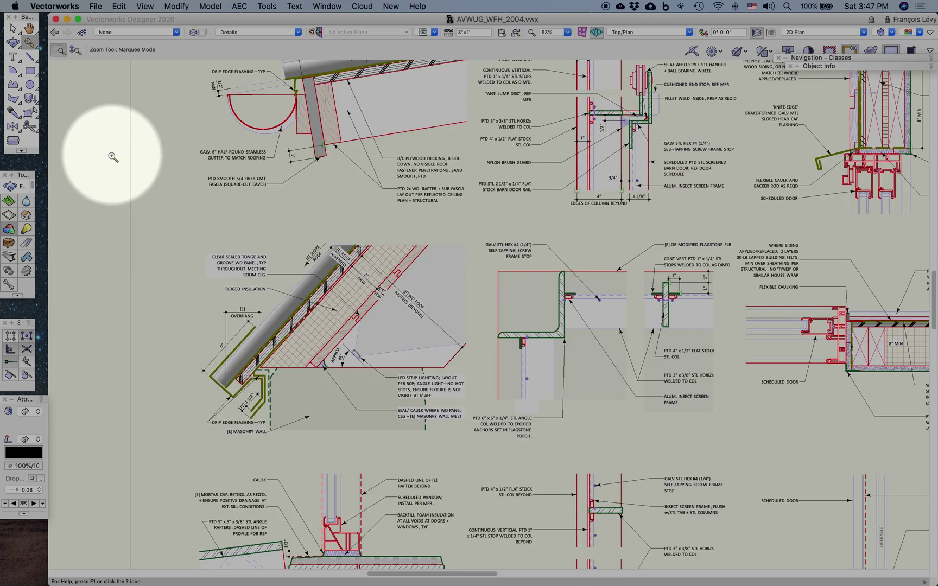
Fit the entire Details design layer in the window so every referenced detail drawing shows.
key("super+4")
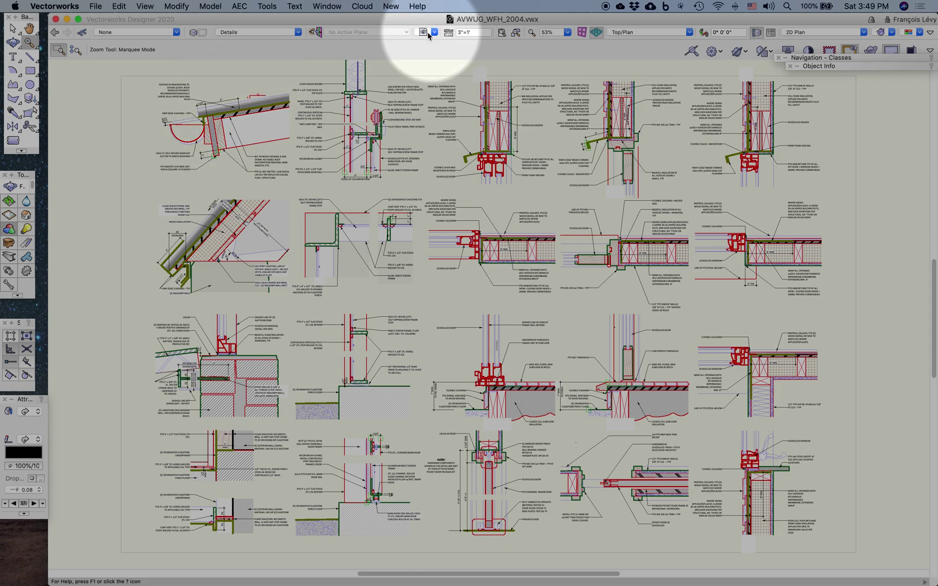
left_click(194, 34)
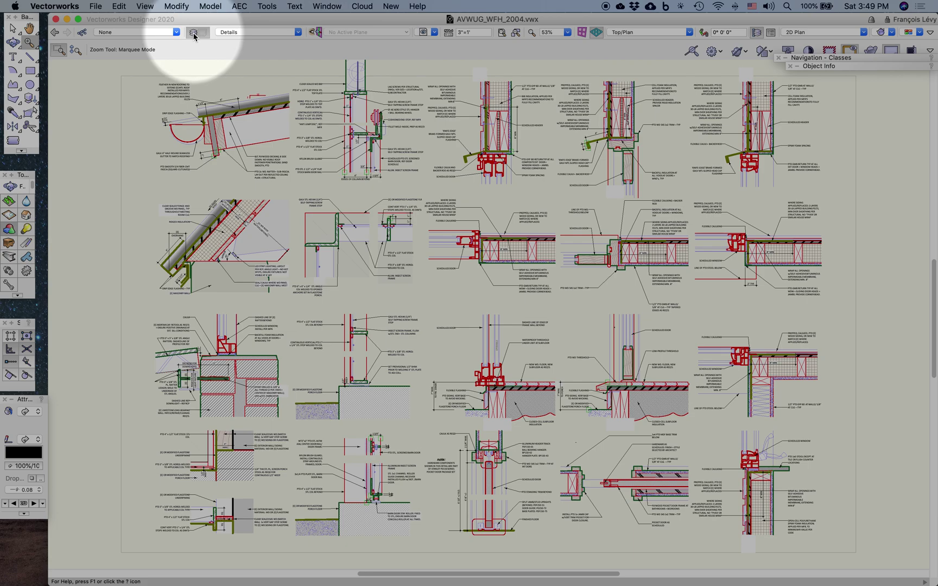
left_click(194, 33)
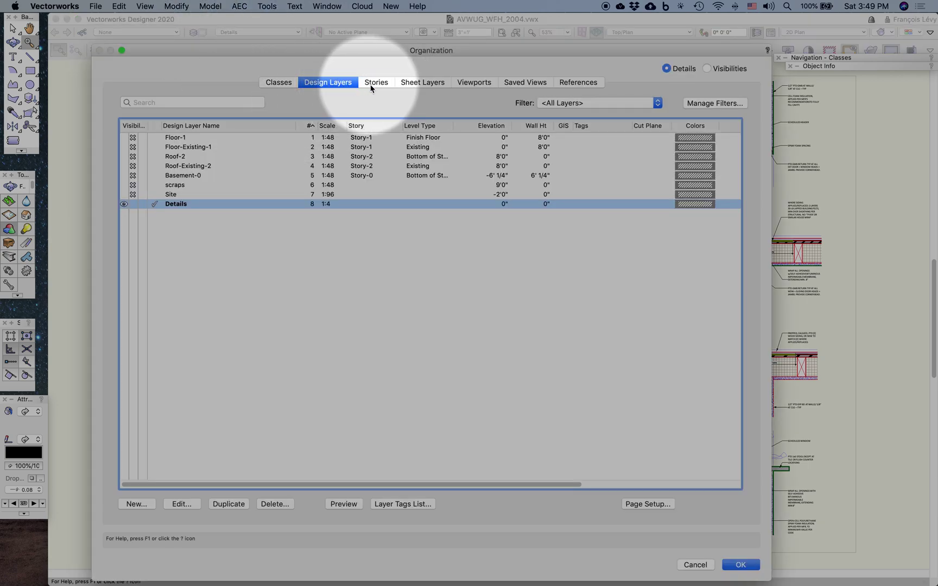
left_click(420, 83)
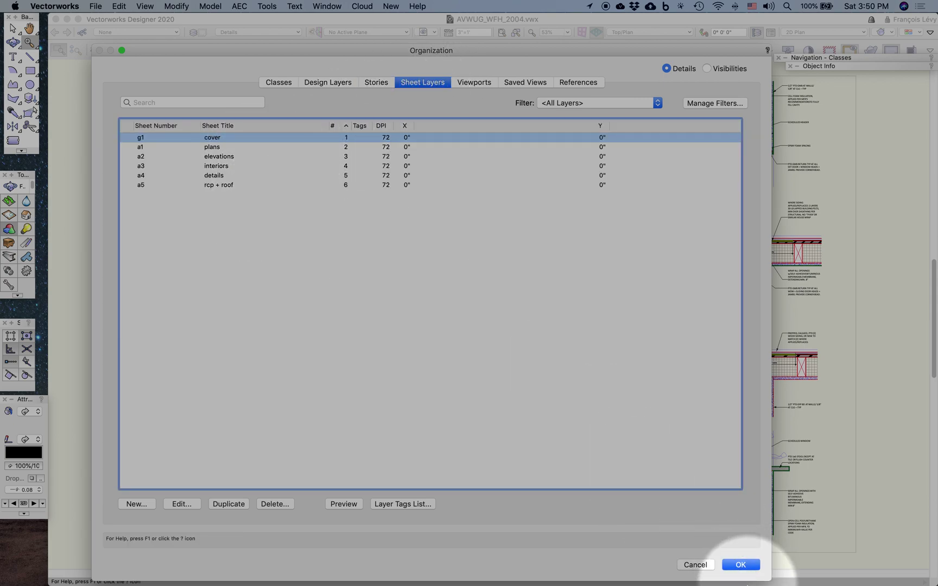
left_click(212, 177)
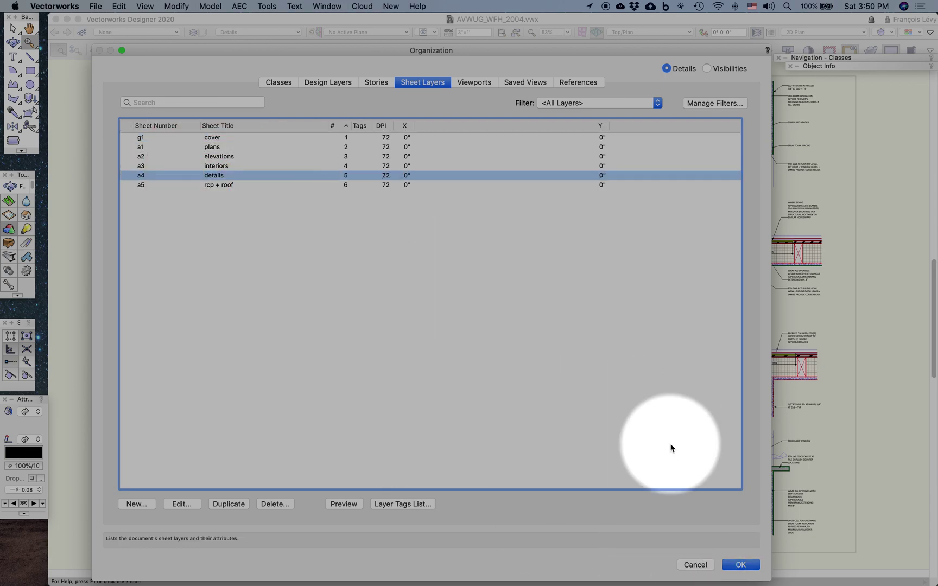
left_click(517, 304)
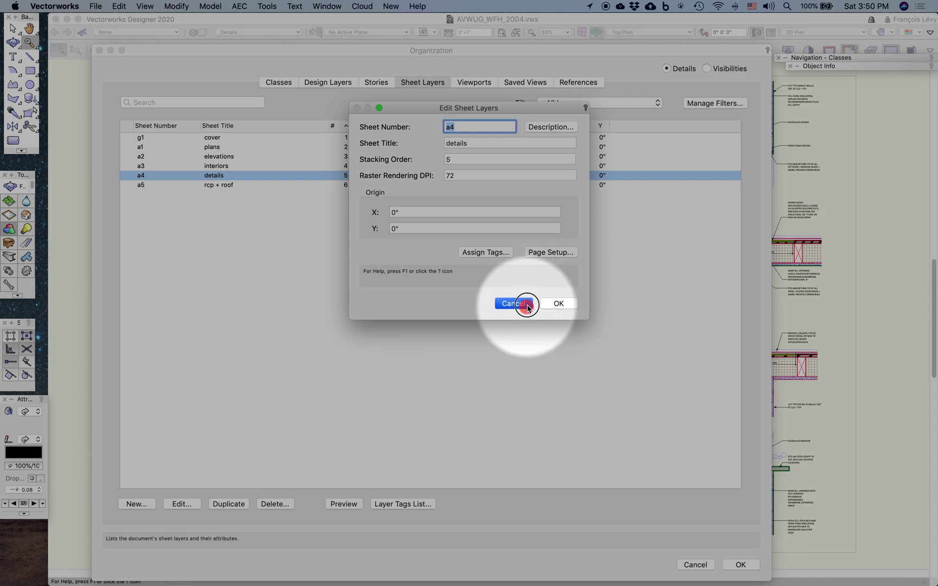
Close the layer organization window, switch to the a4 details sheet, and select its five detail viewports.
left_click(740, 564)
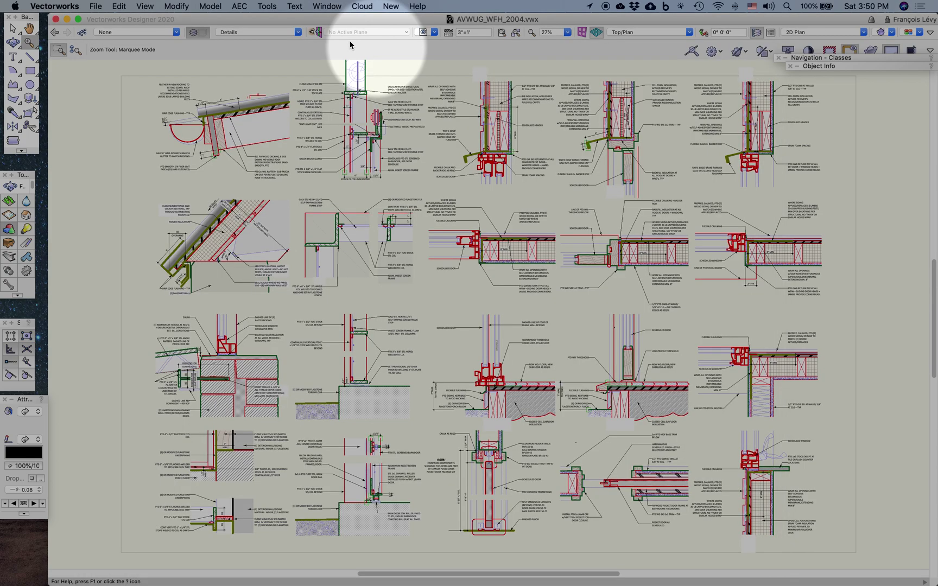
left_click(241, 31)
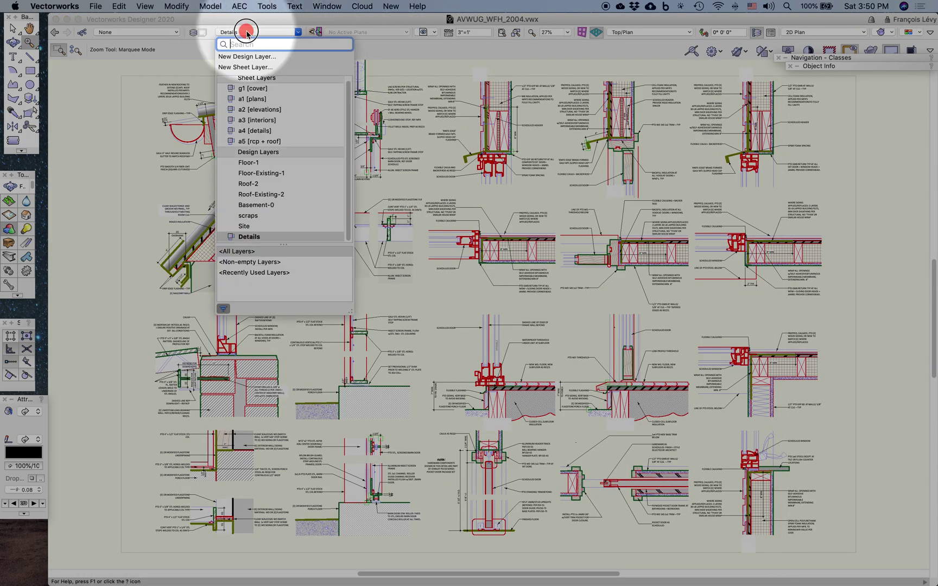
left_click(251, 132)
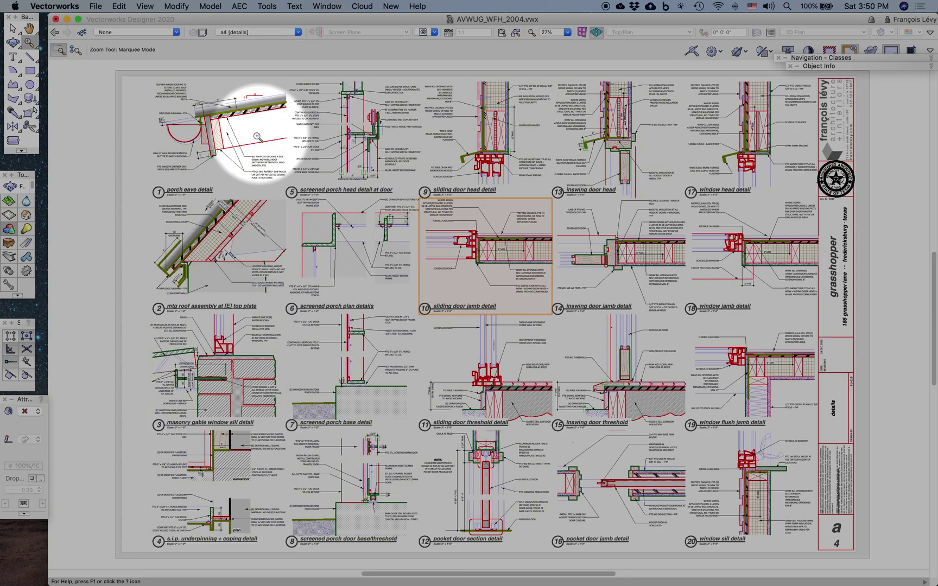
key("x")
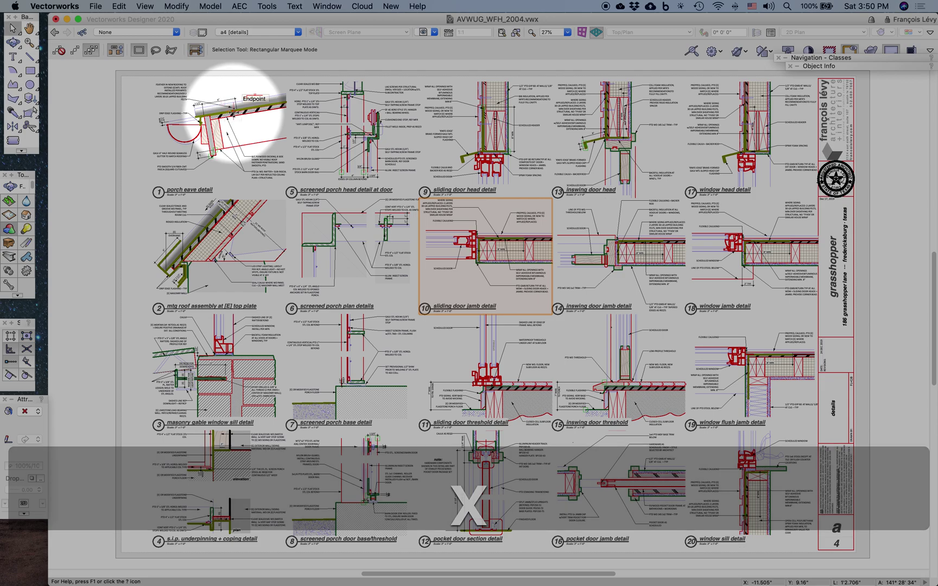
left_click(263, 124)
left_click(374, 122)
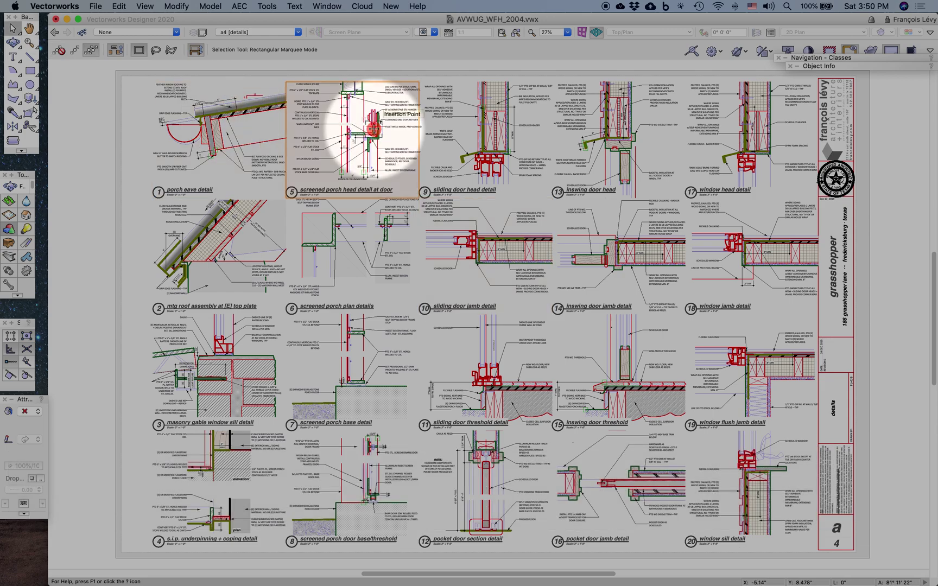
left_click(502, 138)
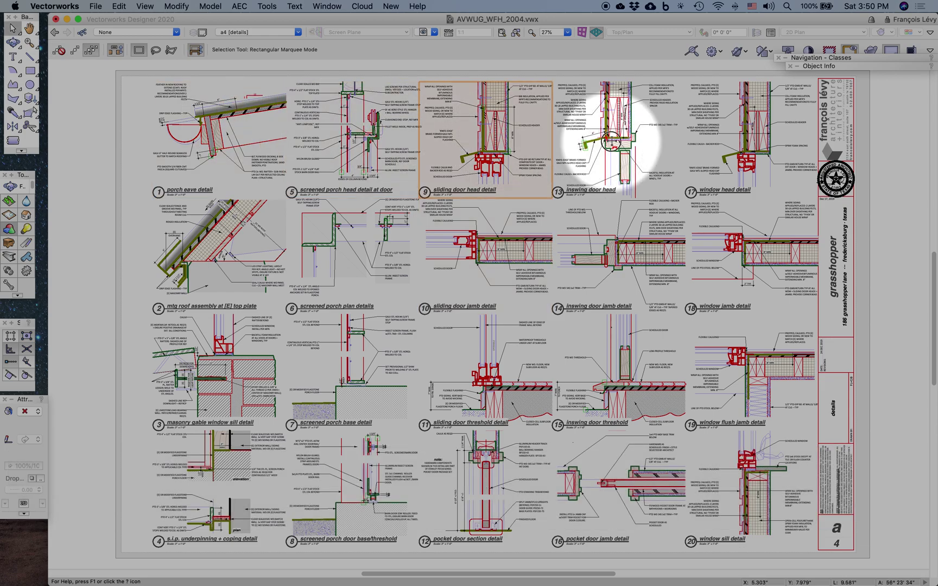
left_click(609, 140)
left_click(763, 157)
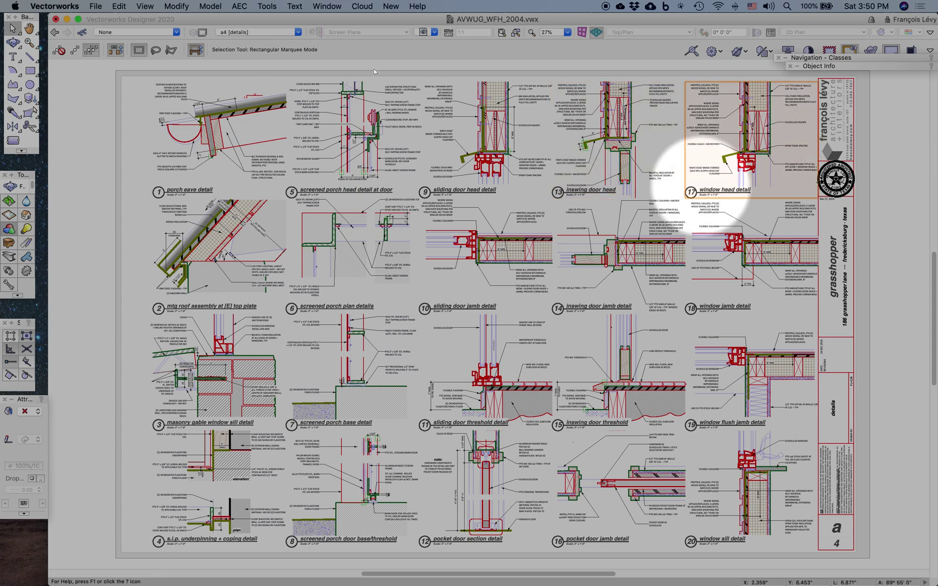
Zoom into the porch callouts on the a2 south elevation, then return to the a4 details sheet.
left_click(238, 32)
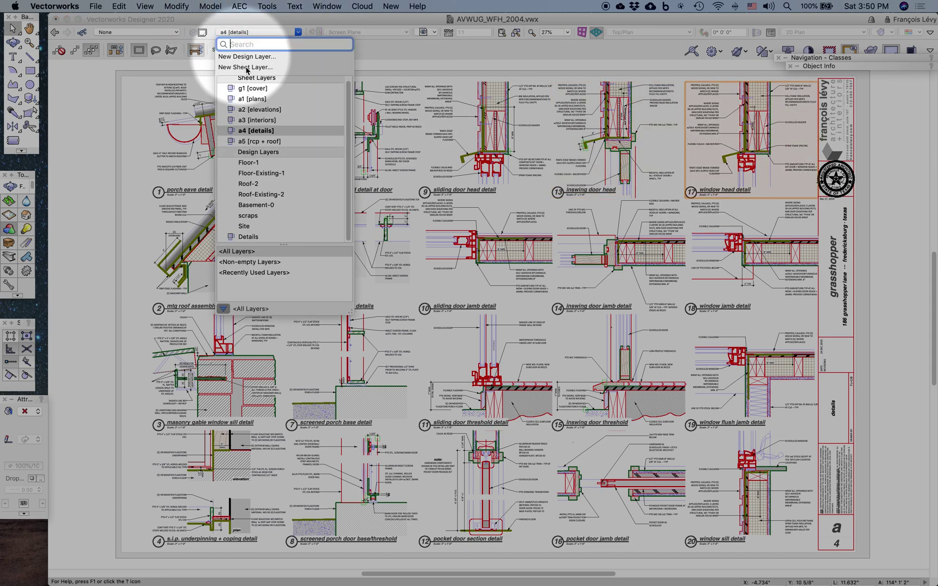
left_click(260, 110)
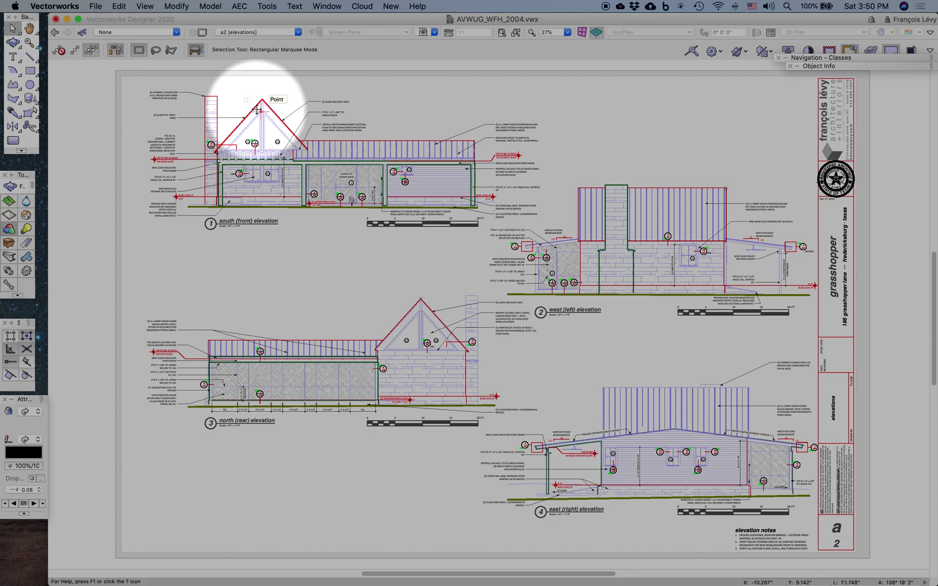
left_click(492, 145)
left_click(433, 161)
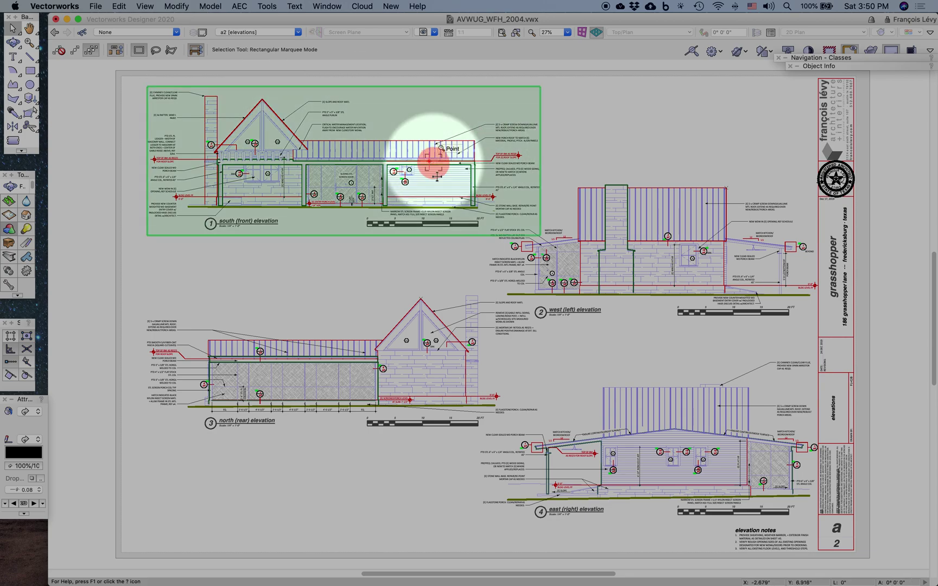
key("c")
left_click_drag(437, 123, 296, 227)
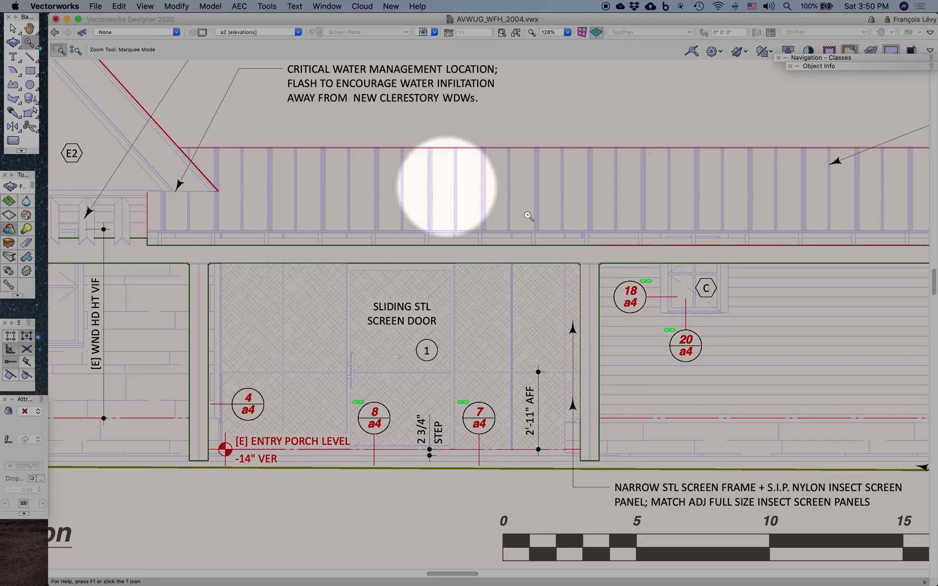
left_click(268, 32)
left_click(266, 131)
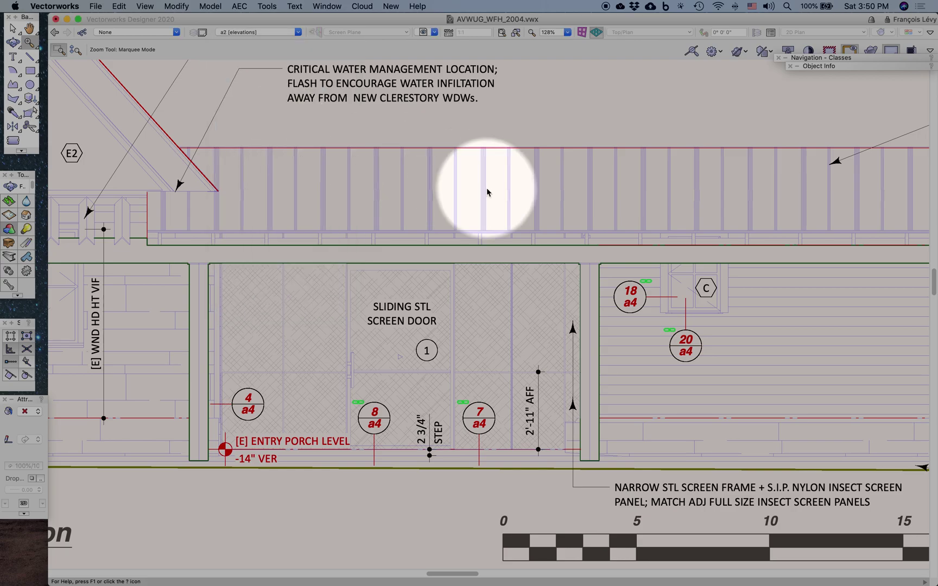
Change the window jamb detail viewport's Drawing Number from 18 to 21 in Object Info.
key("super+4")
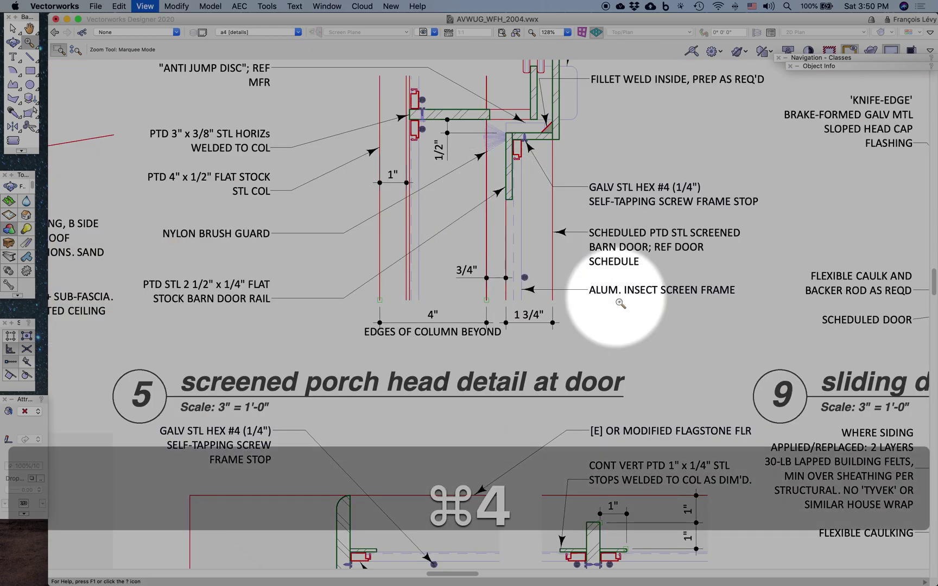
key("x")
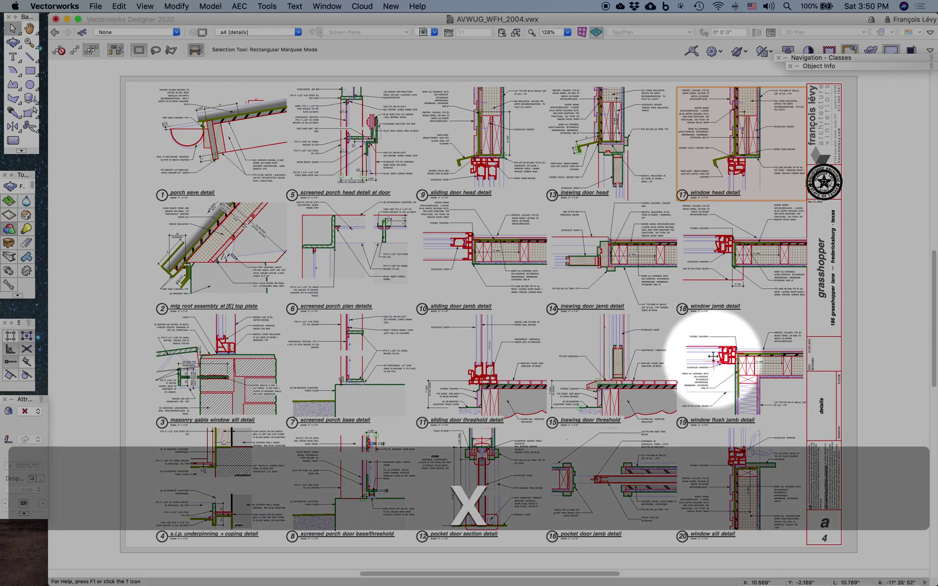
left_click(732, 265)
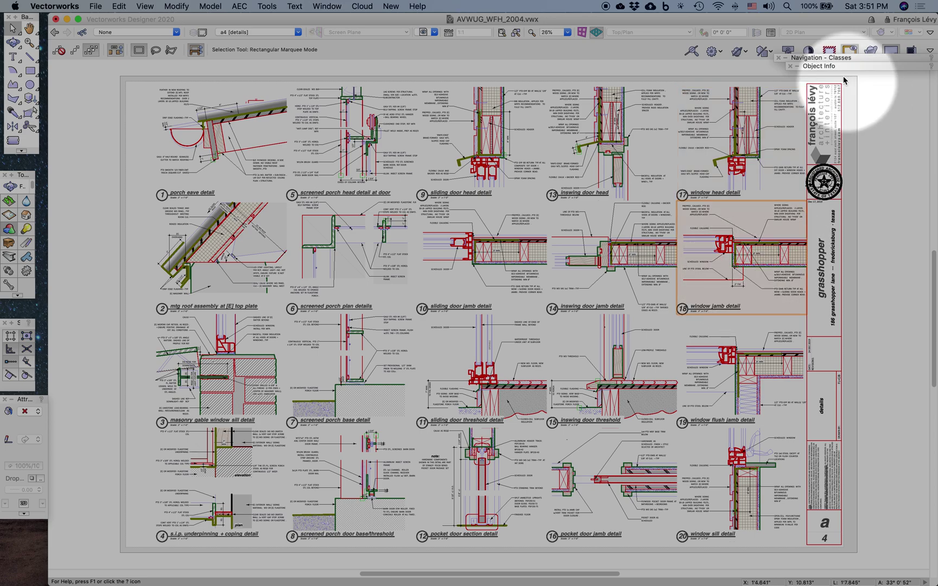
mouse_move(844, 68)
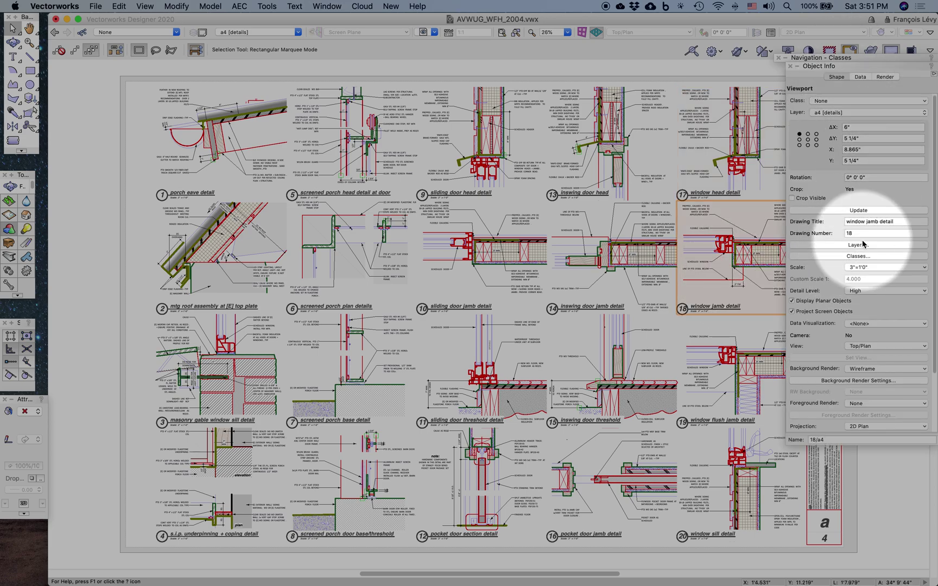
double_click(857, 233)
type("21")
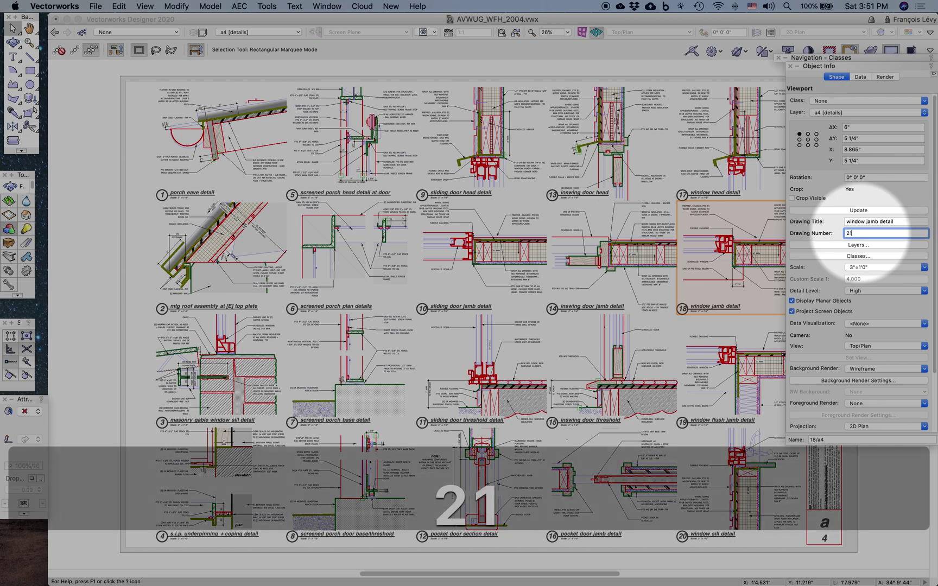
key("Return")
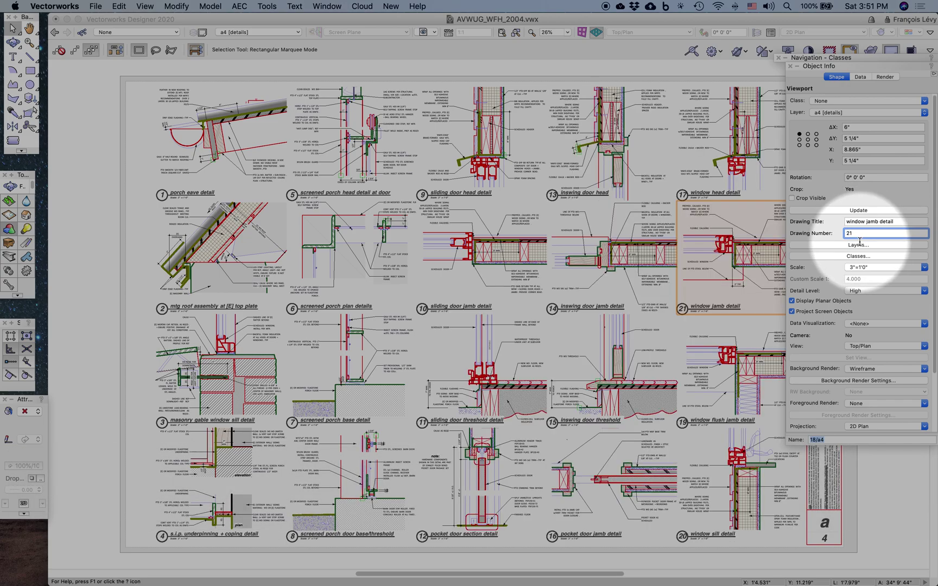
Check the 21/a4 callout on the a2 south elevation, then go back to the a4 sheet.
left_click(274, 32)
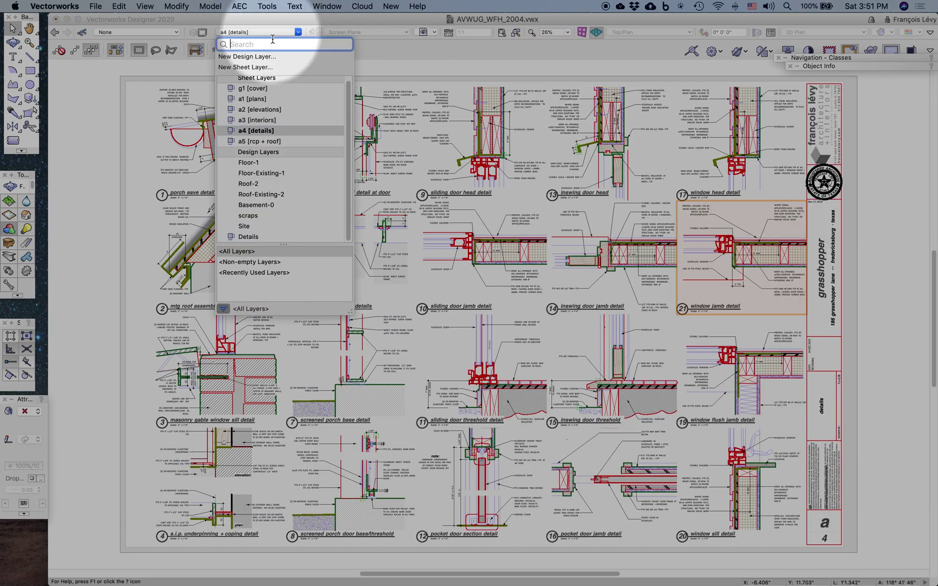
left_click(263, 110)
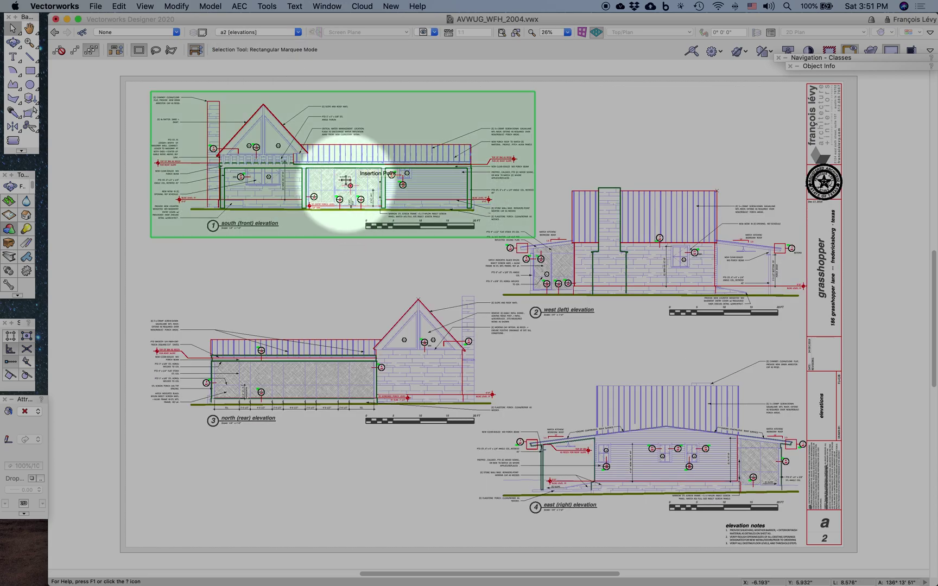
key("c")
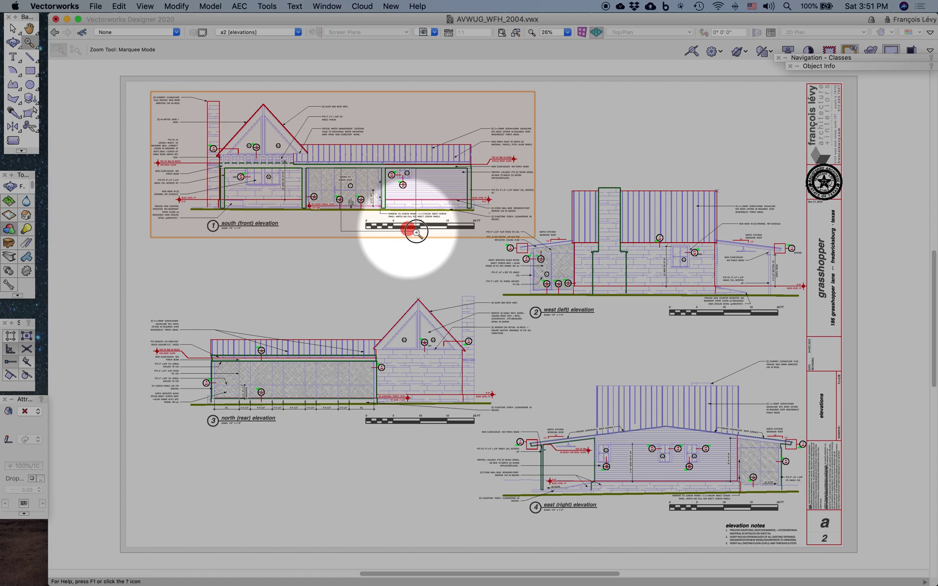
left_click(416, 232)
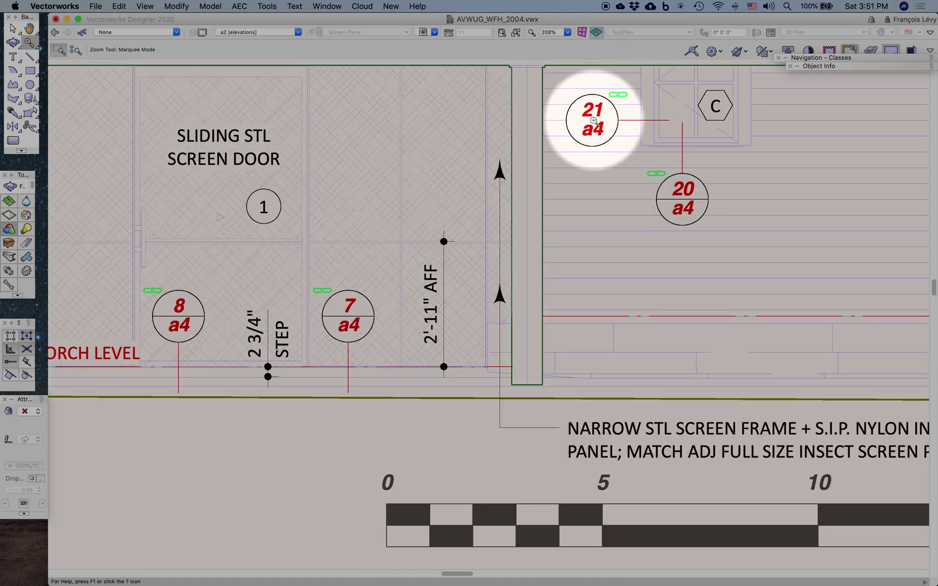
left_click(54, 34)
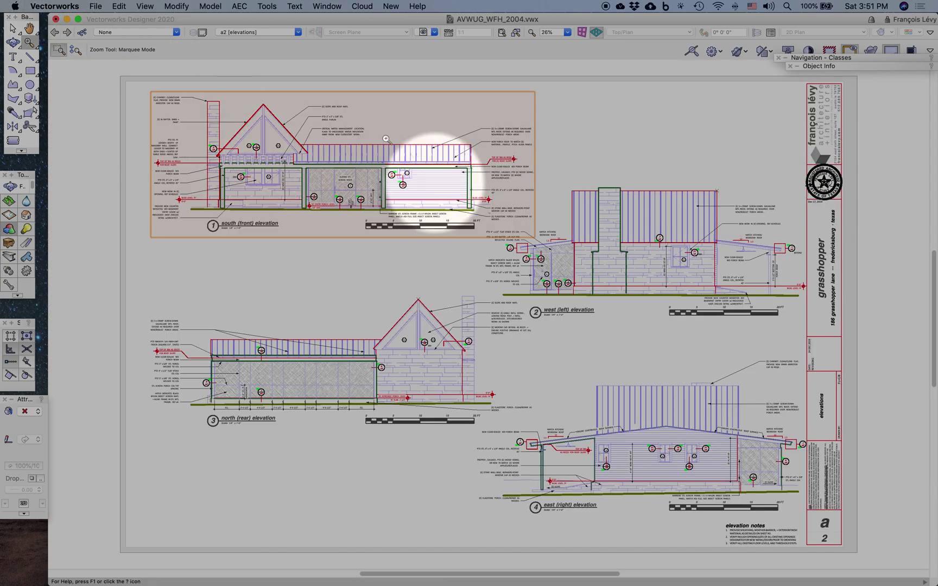
left_click(246, 32)
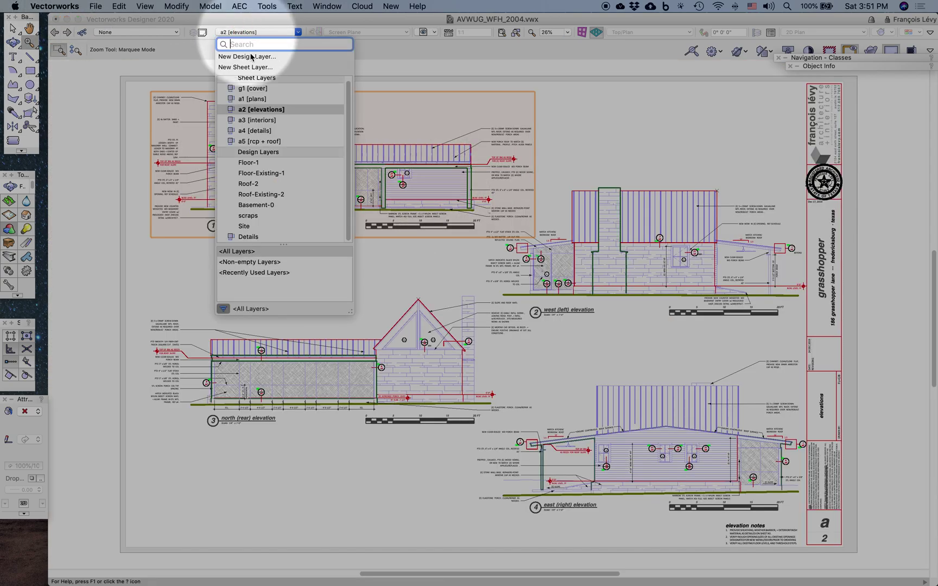
left_click(274, 133)
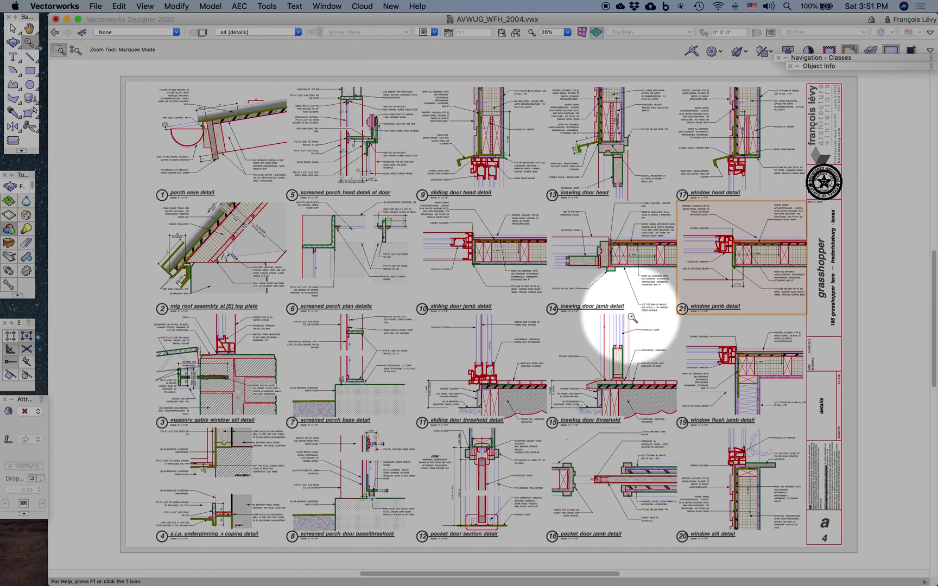
Set the window jamb detail viewport's Drawing Number back to 18 in Object Info.
left_click(865, 66)
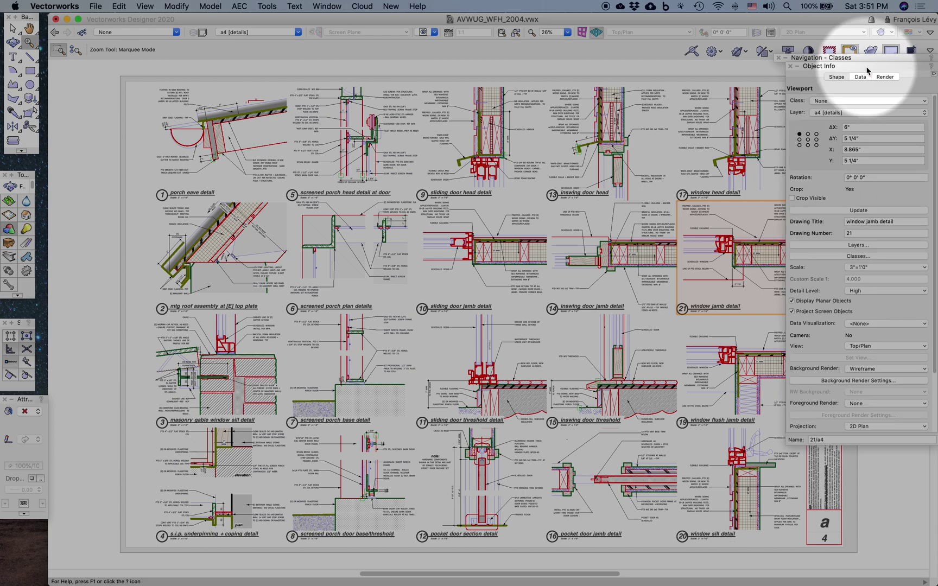
left_click(843, 235)
type("18")
key("Return")
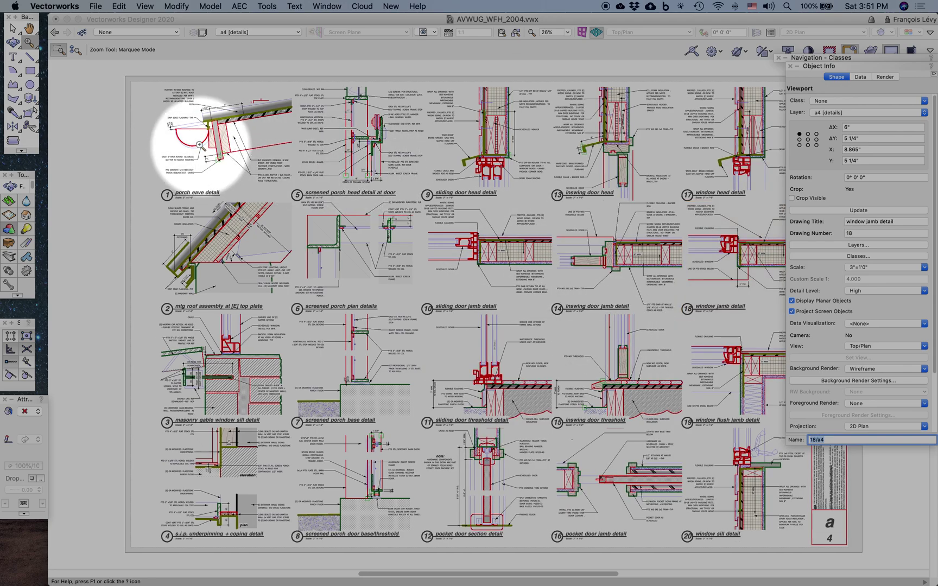
Select the porch eave, sliding door, inswing door and window head viewports, then edit the window head viewport.
left_click(13, 27)
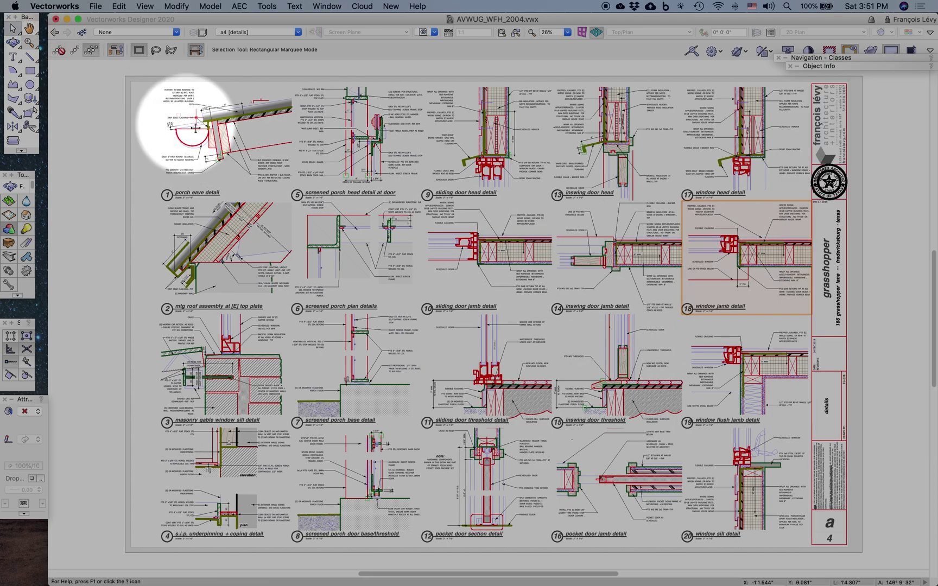
left_click(217, 131)
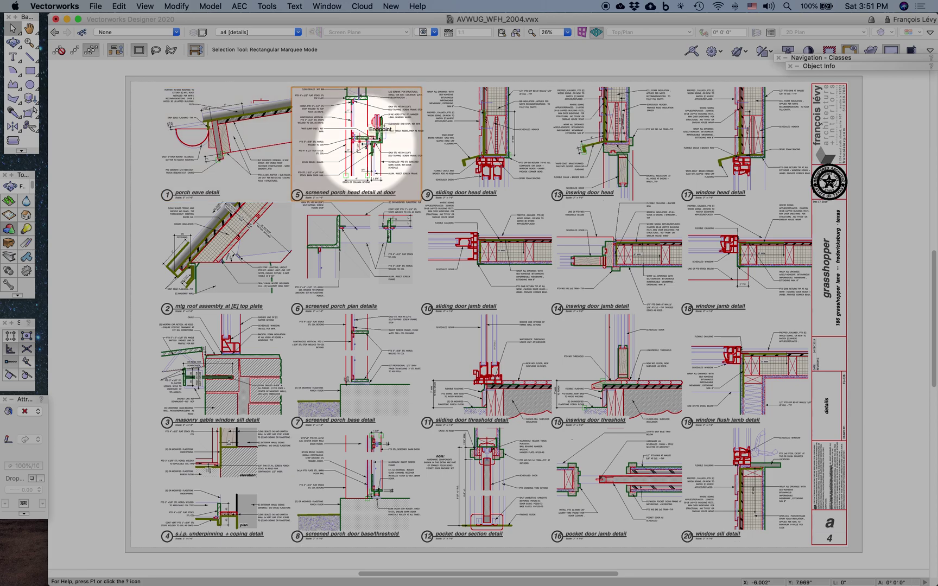
left_click(491, 154)
left_click(597, 144)
left_click(760, 153)
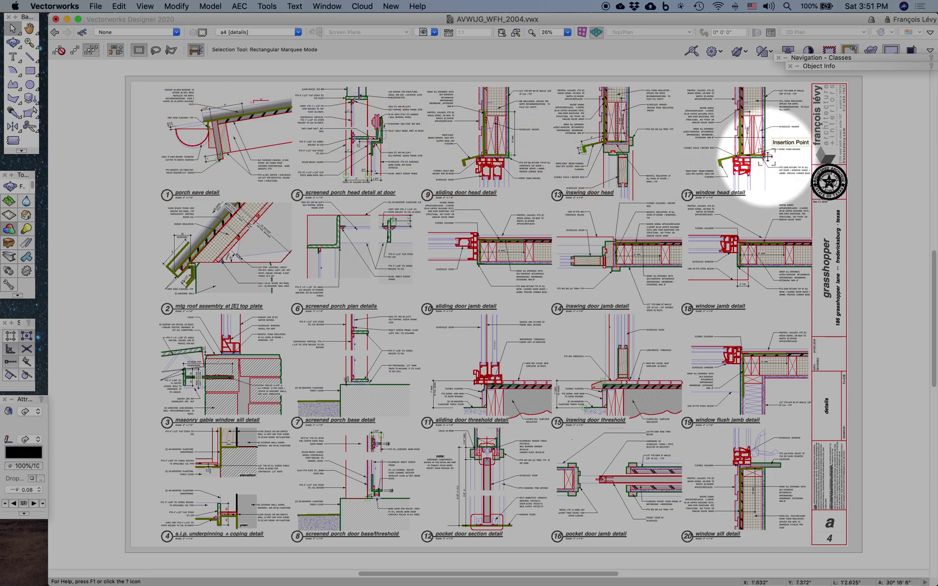
double_click(753, 157)
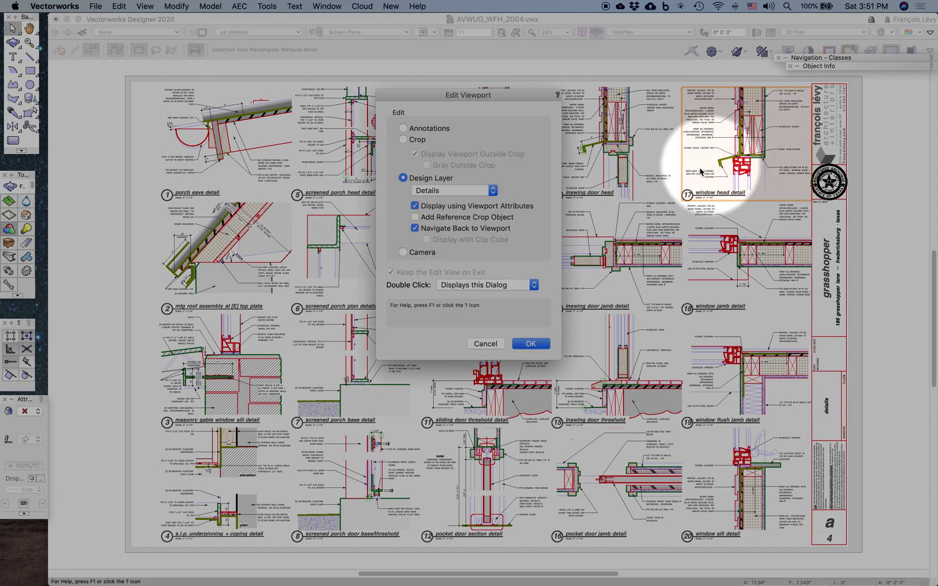
Enter the Details design layer behind the window head viewport and review the referenced viewport's properties.
left_click(522, 343)
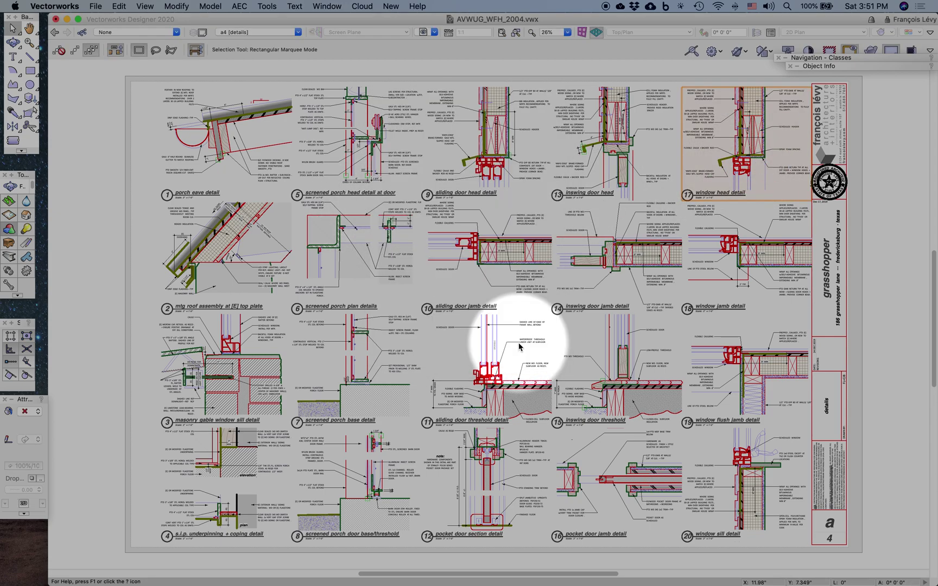
key("super+4")
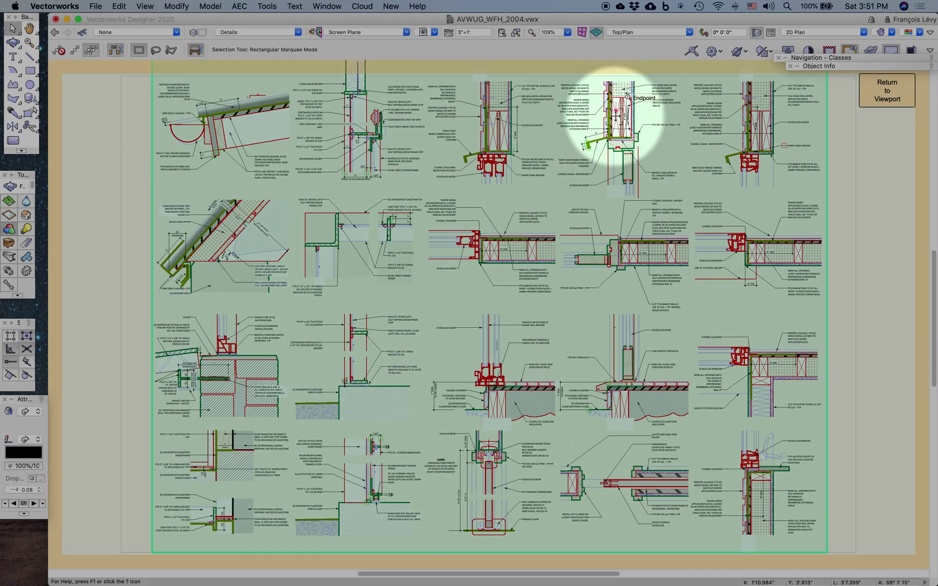
left_click(844, 69)
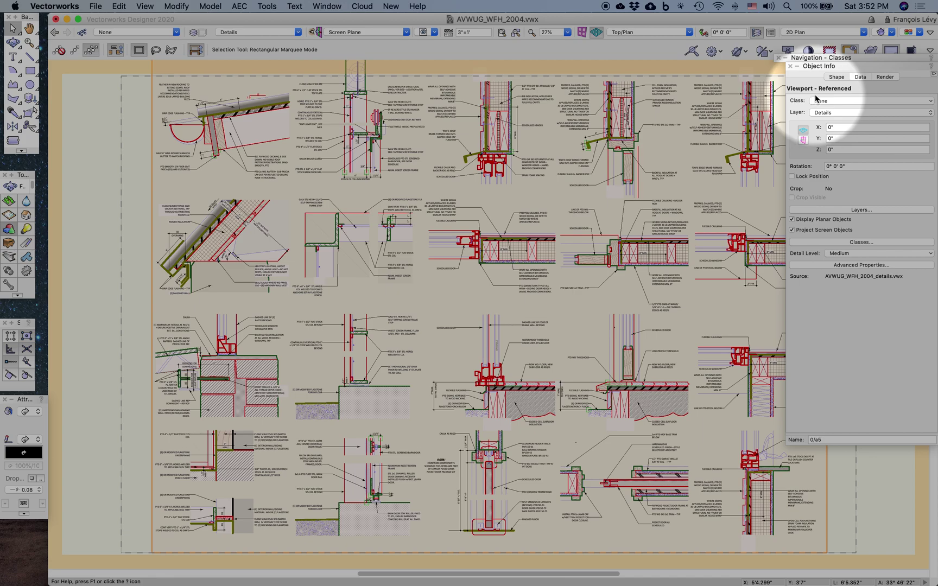
double_click(335, 95)
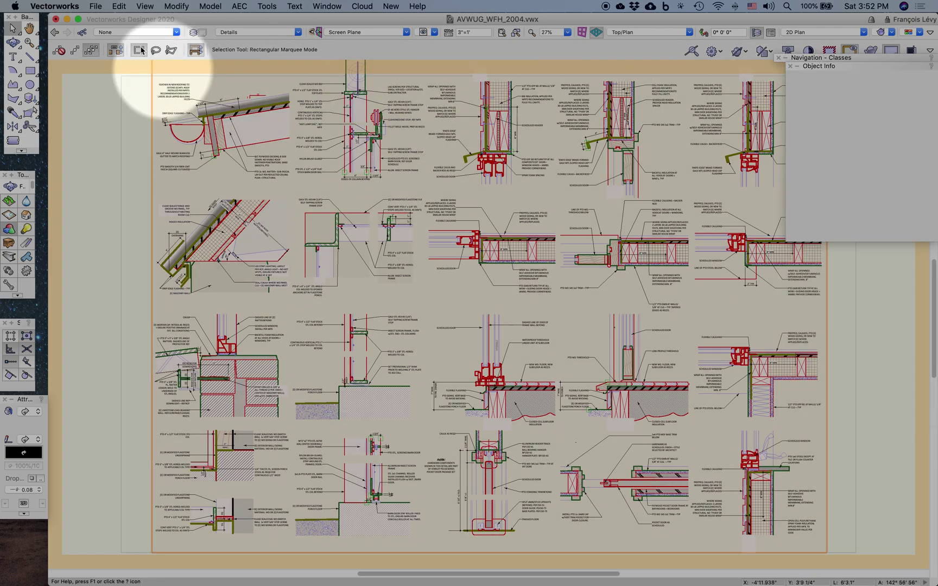
left_click(144, 6)
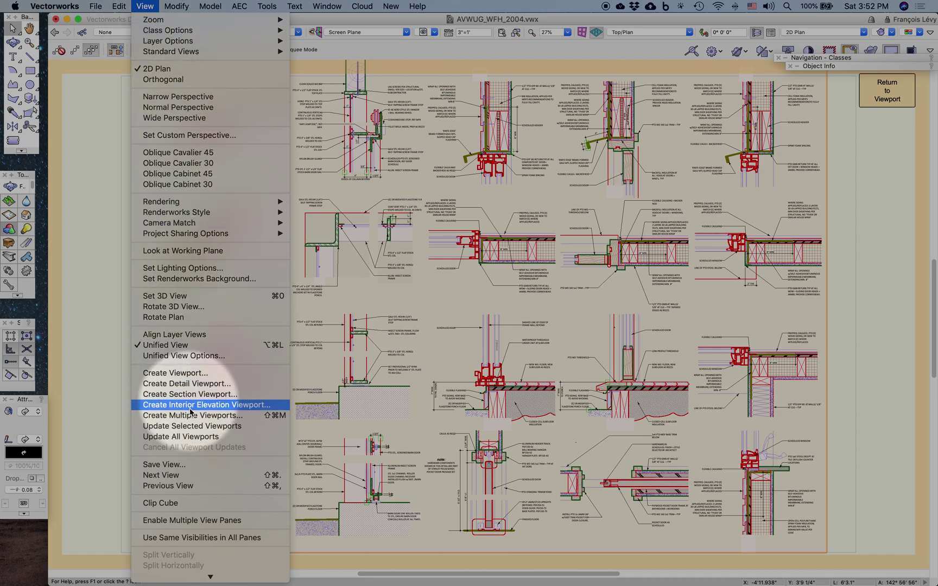
Create a viewport on the Details layer sourced from the existing AVWUG_WFH_2004_details.vwx reference.
left_click(190, 374)
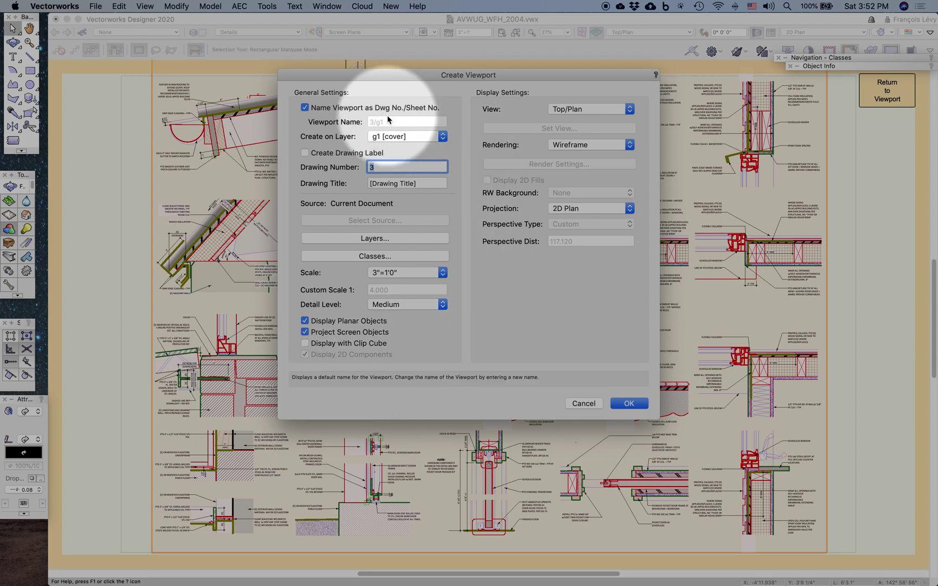
left_click(388, 136)
left_click_drag(388, 138, 404, 276)
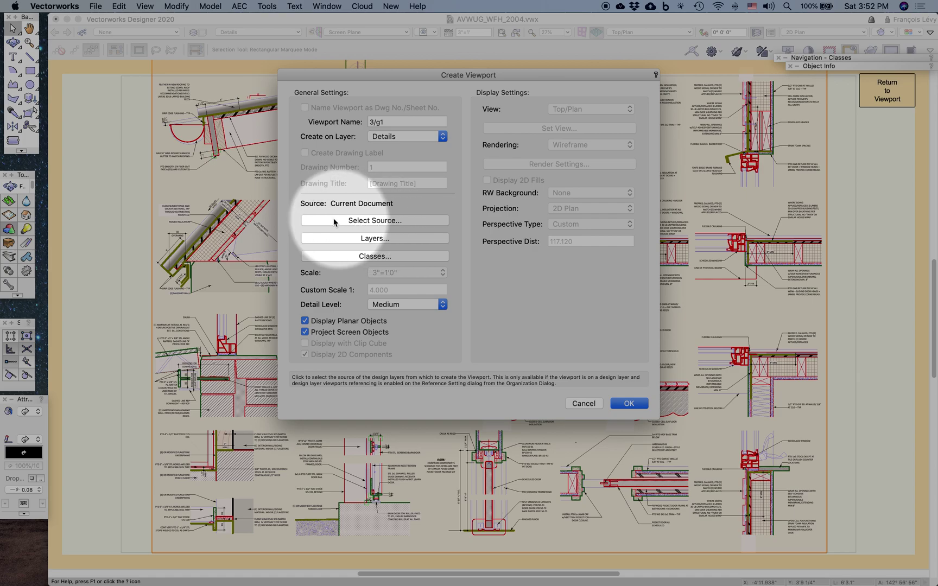
left_click(375, 219)
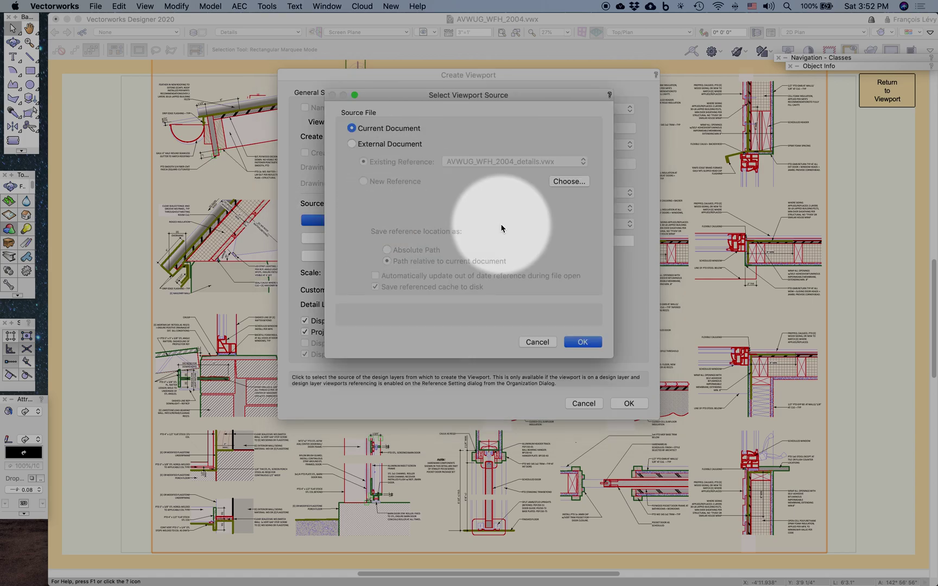
left_click(392, 145)
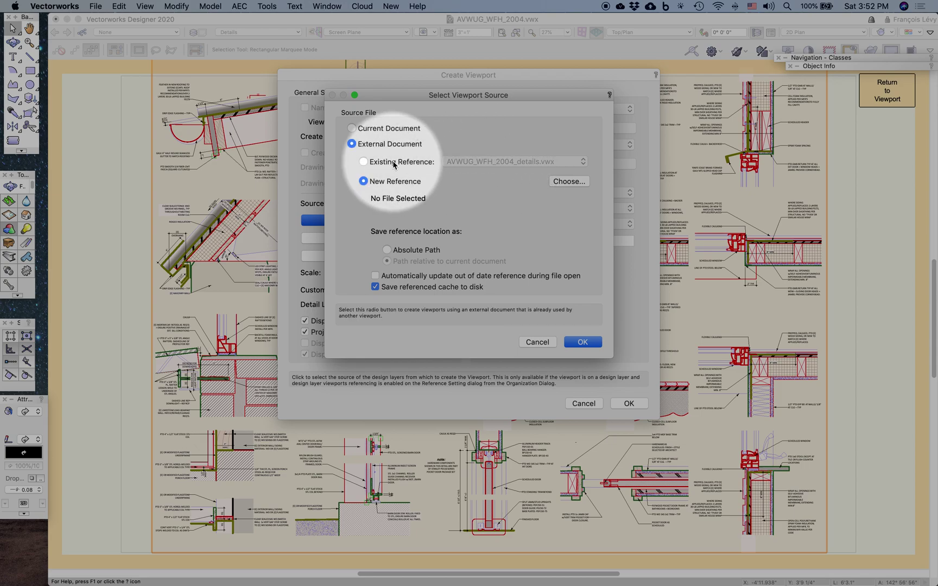
left_click(364, 162)
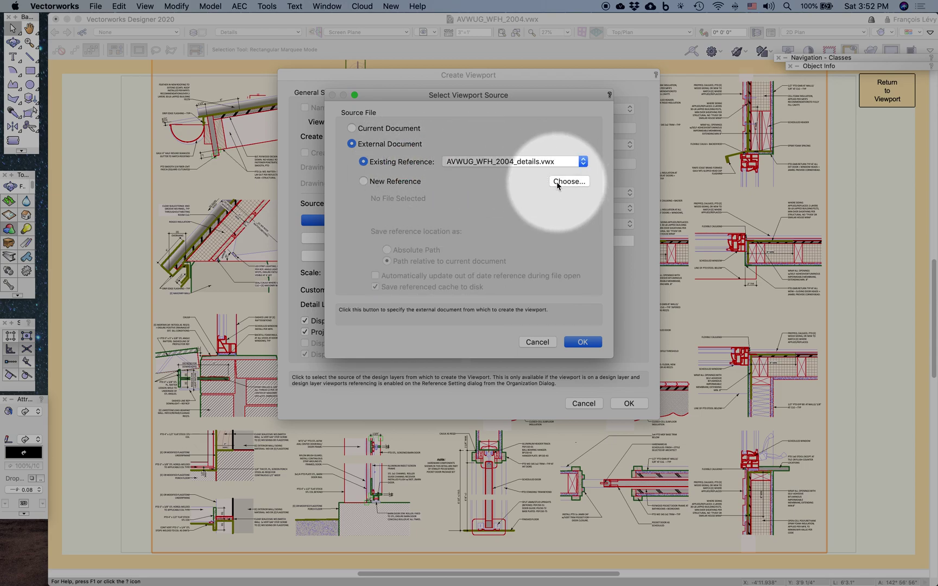
left_click(582, 342)
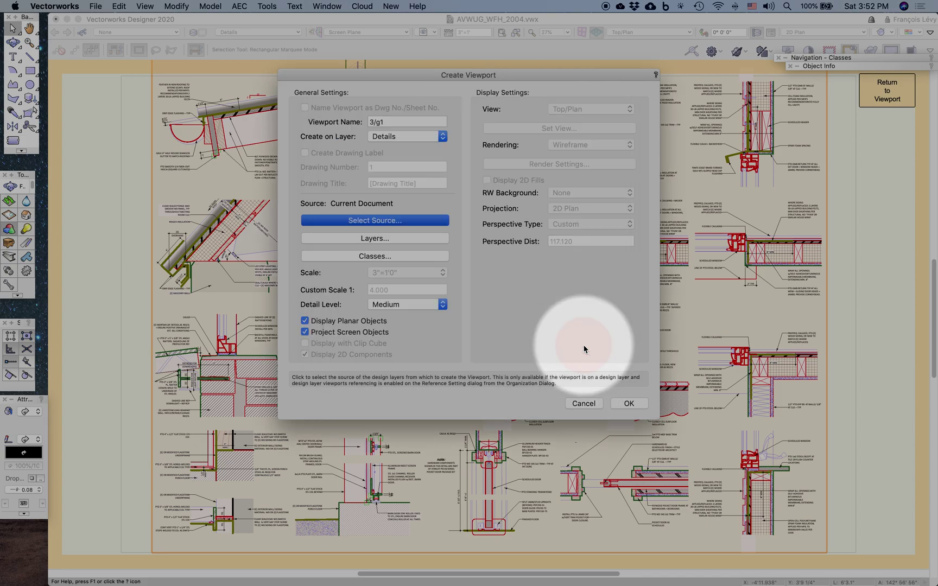
Make the Details layer visible in the viewport, leave classes unchanged, and create viewport 3/g1.
left_click(410, 240)
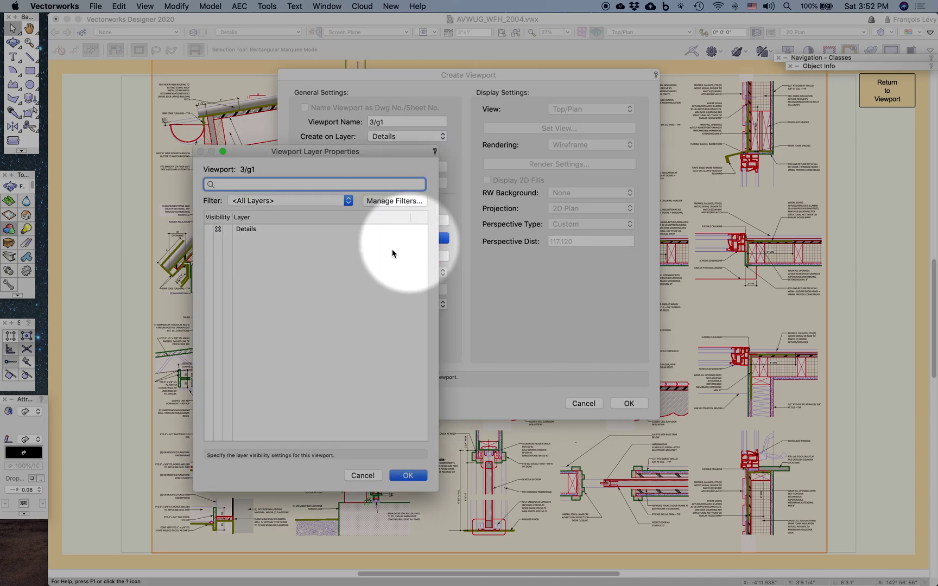
left_click(209, 229)
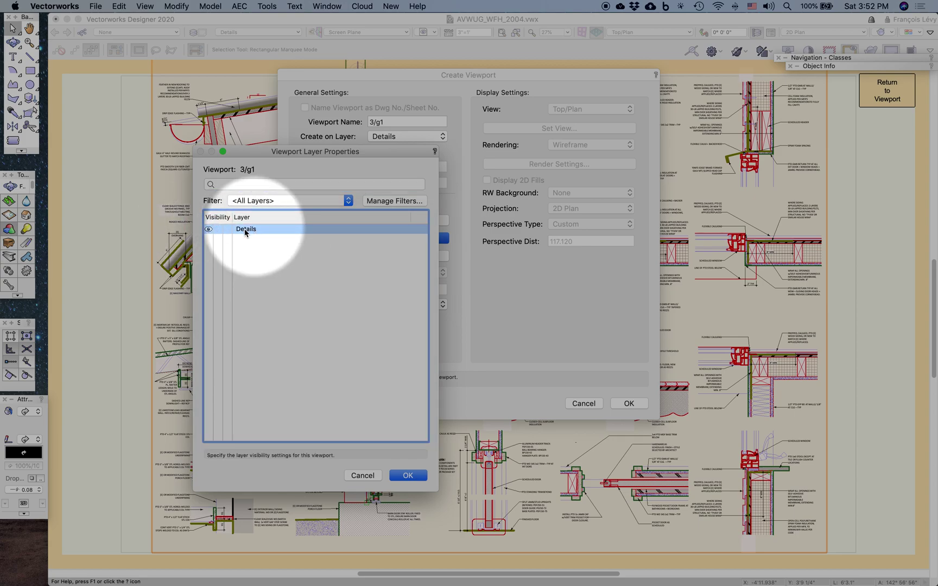
left_click(413, 476)
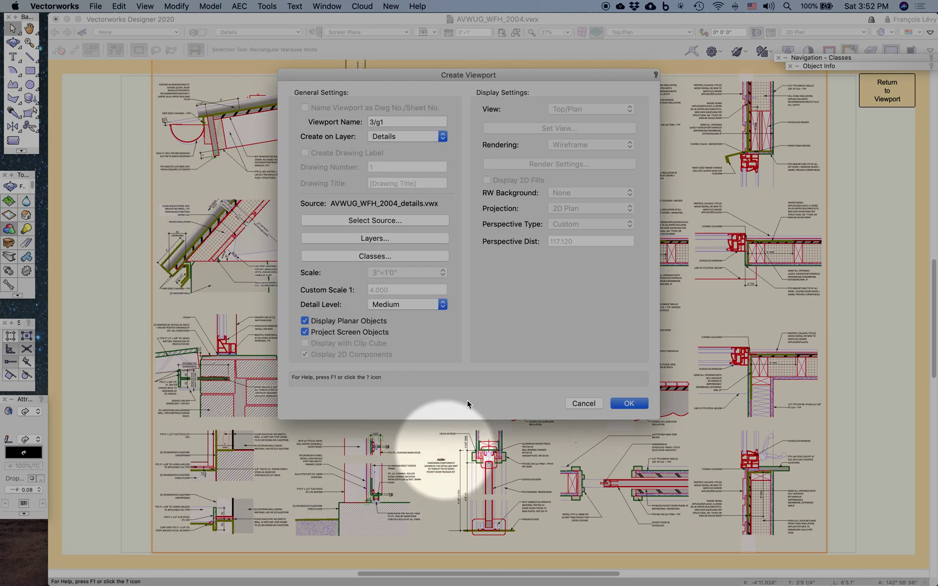
left_click(437, 262)
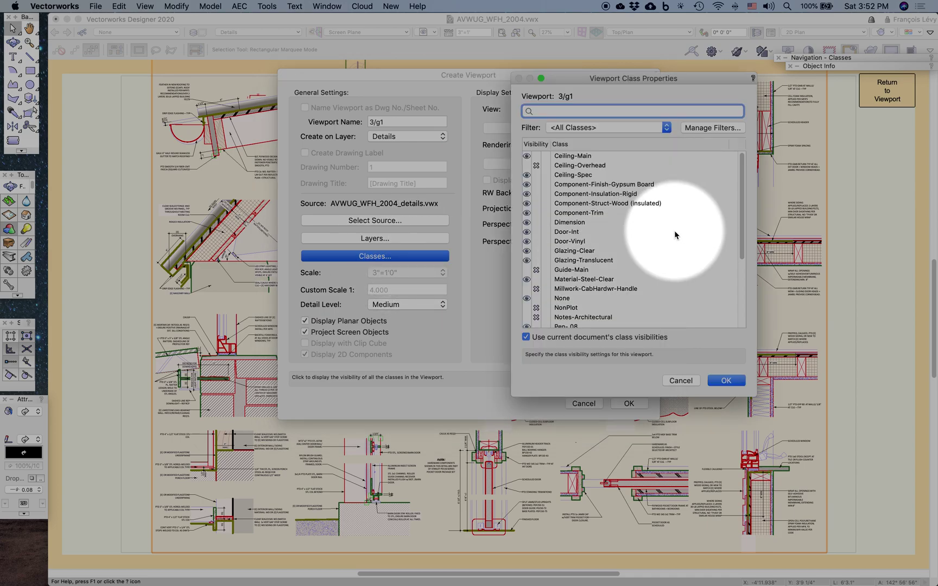
scroll(675, 232, "down", 5)
scroll(674, 231, "up", 10)
scroll(674, 230, "down", 10)
scroll(674, 230, "up", 10)
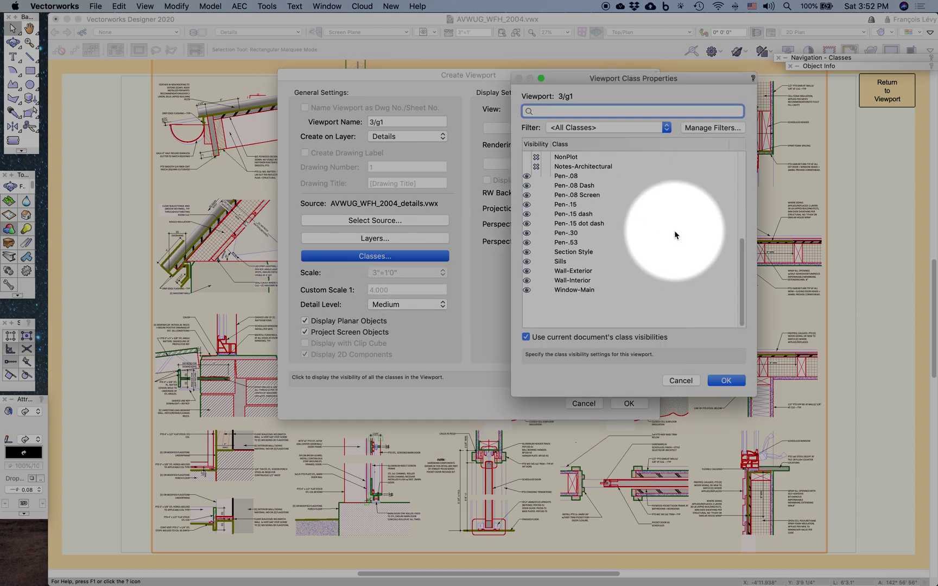
left_click(681, 381)
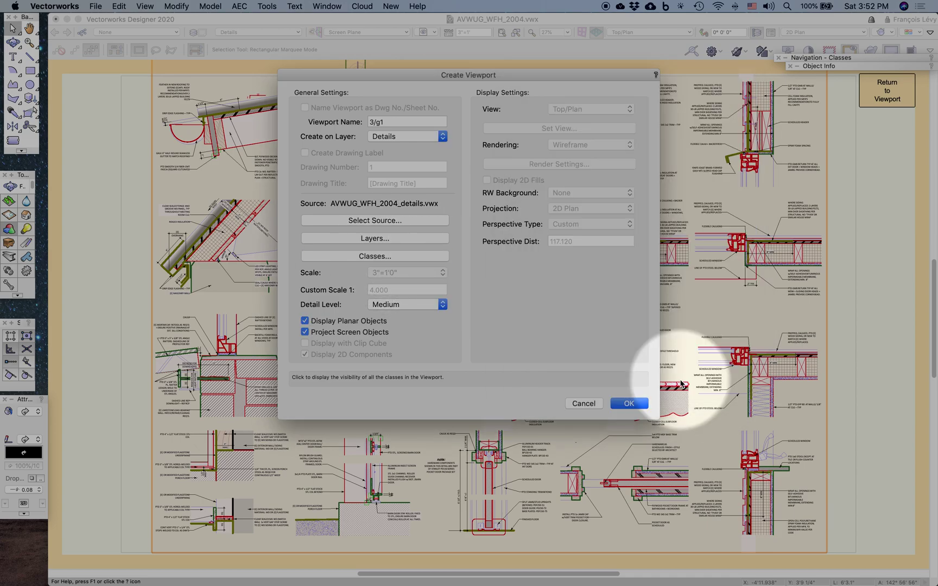
left_click(628, 404)
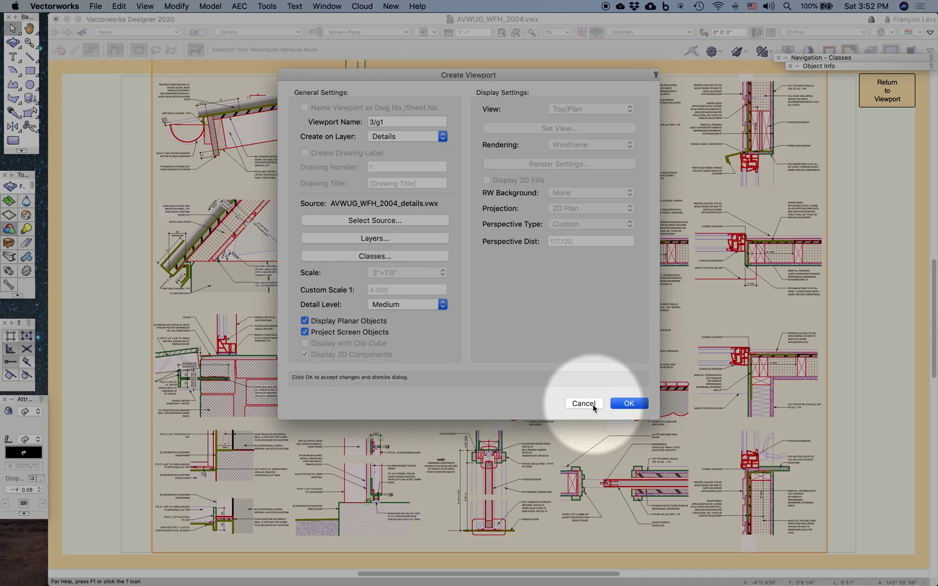
Option-drag the referenced viewport to place a duplicate left of the original, then select the copy.
key("x")
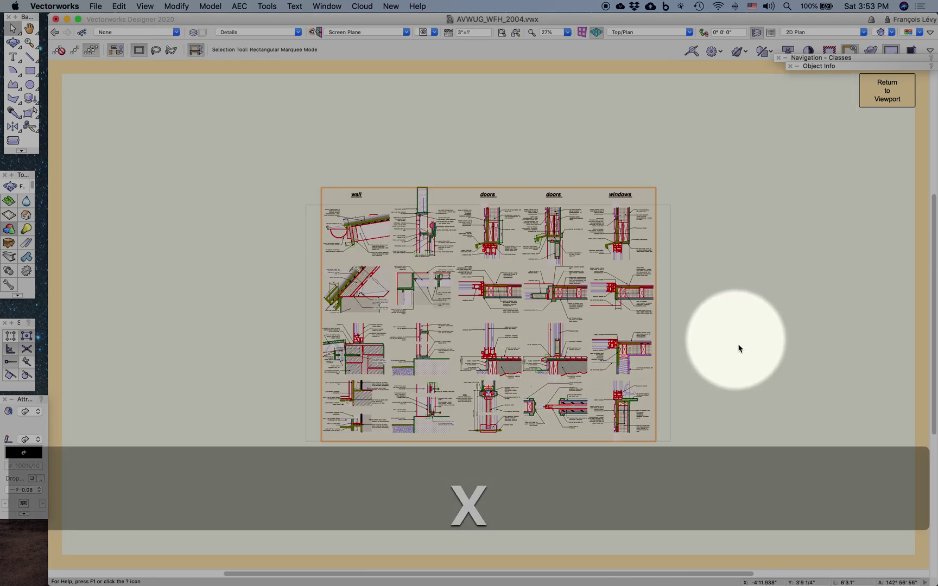
left_click_drag(605, 230, 241, 247, "alt")
scroll(260, 317, "right", 2)
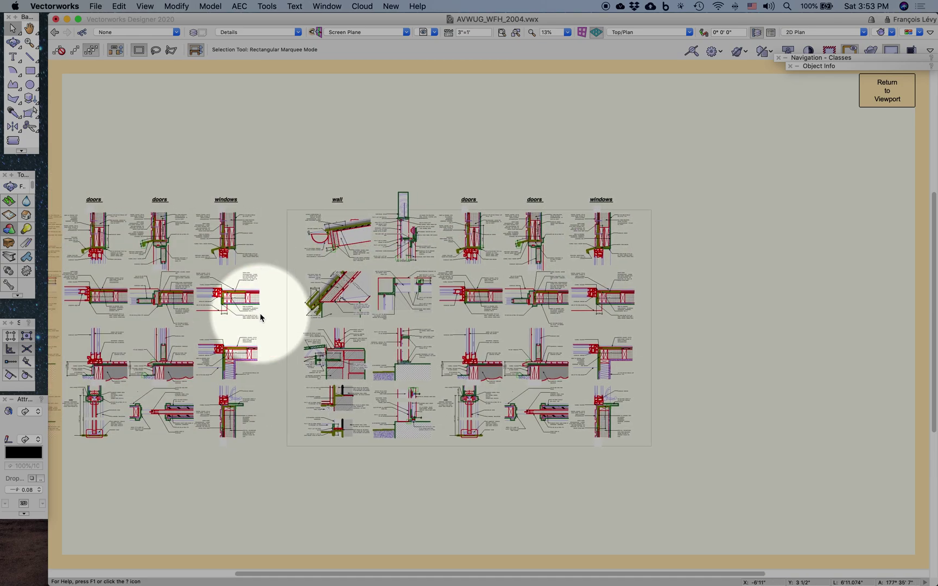
left_click(328, 240)
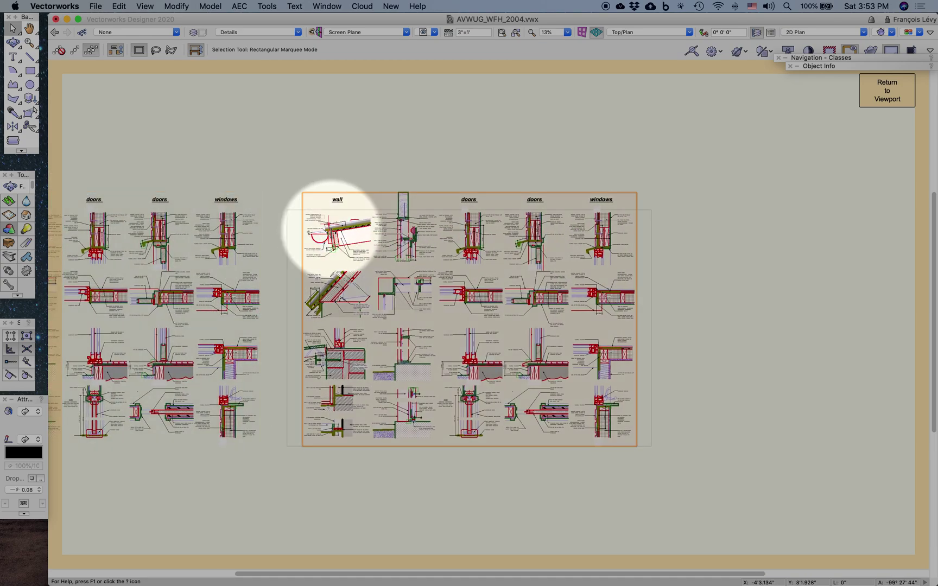
left_click(242, 237)
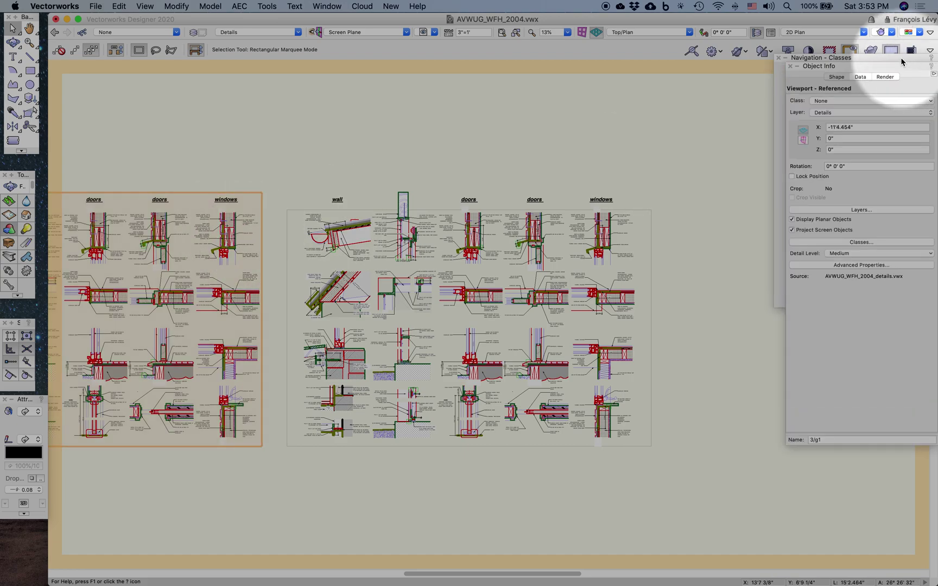
Float the Navigation palette and list the document's references, selecting the details file.
mouse_move(902, 61)
left_click_drag(902, 61, 866, 82)
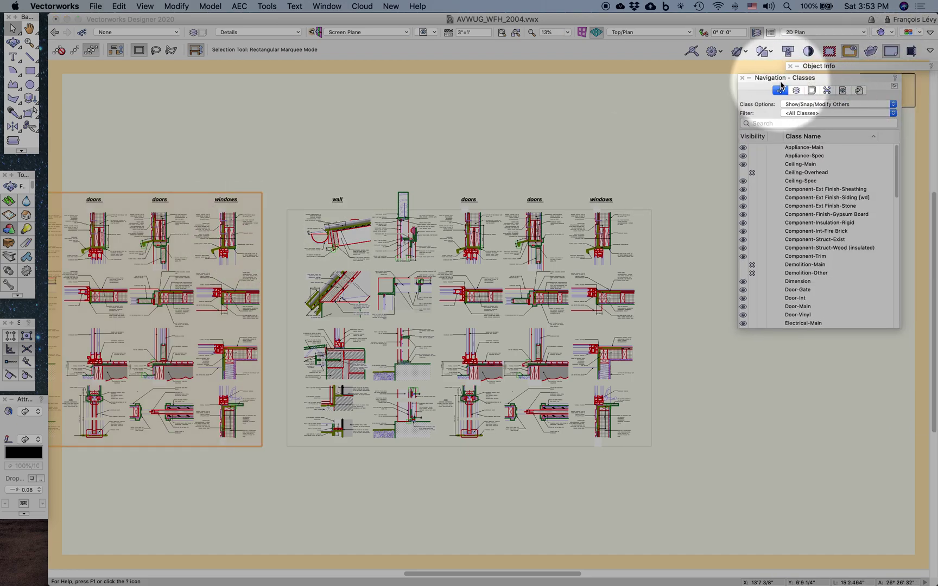
left_click(858, 90)
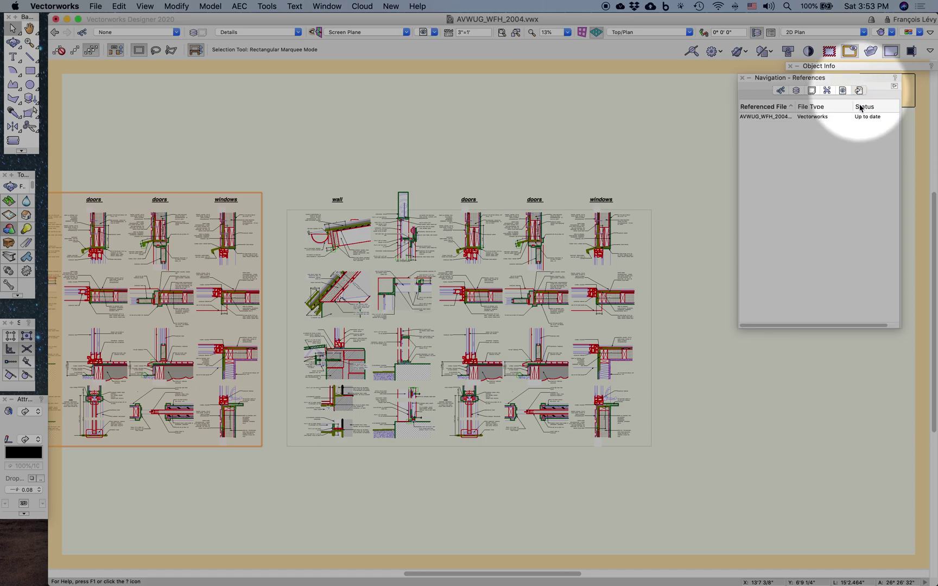
left_click(790, 119)
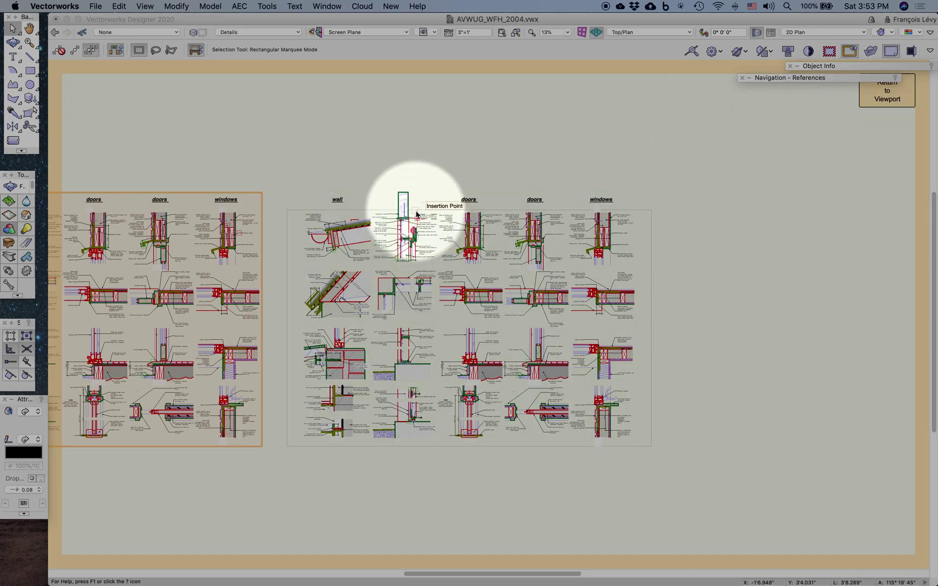
key("BackSpace")
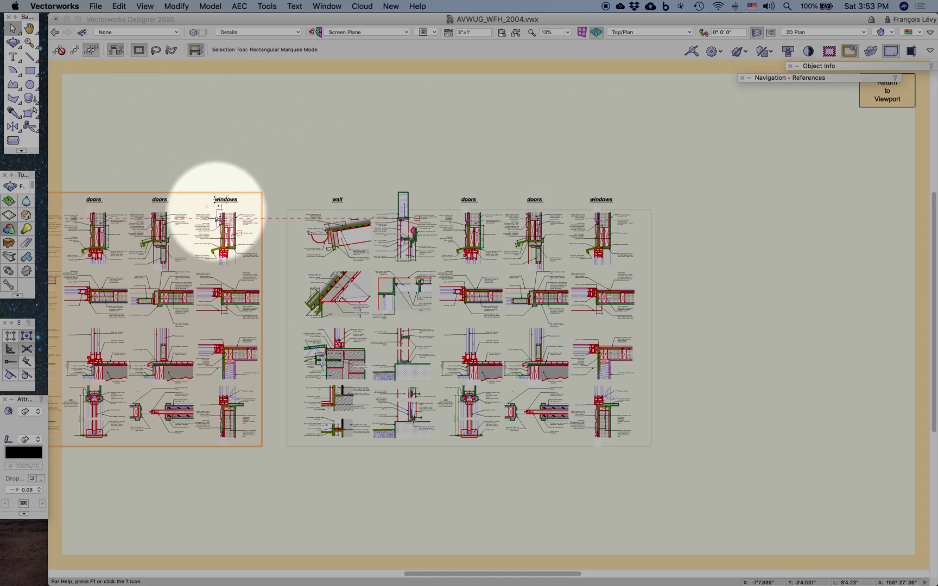
Delete the left copy of the details viewport and fit the remaining viewport in view.
left_click(224, 224)
key("BackSpace")
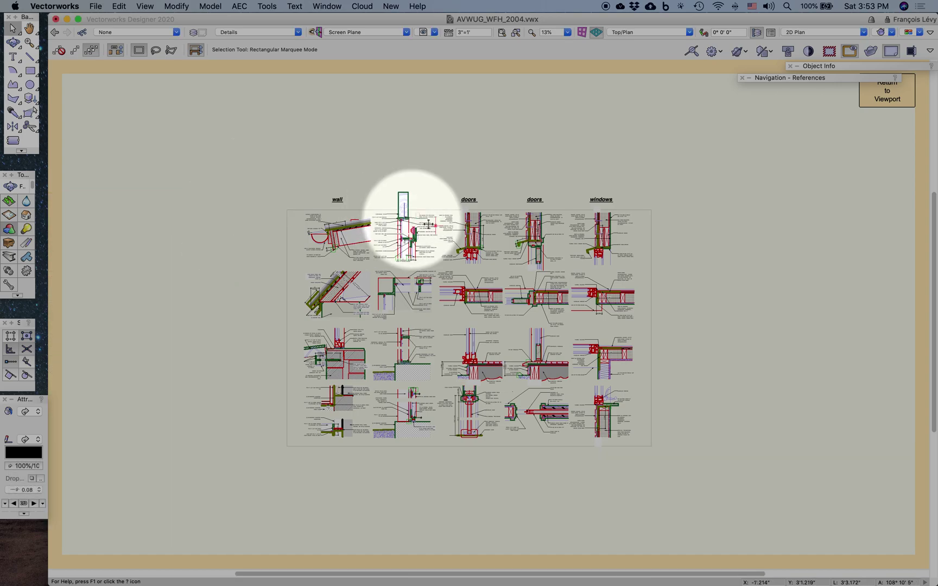
left_click(409, 230)
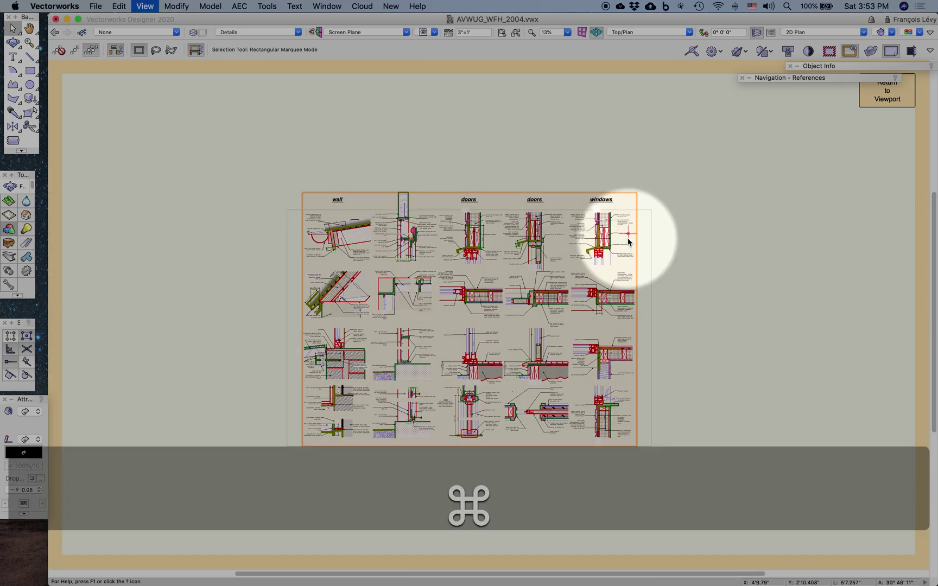
key("super+4")
left_click(879, 162)
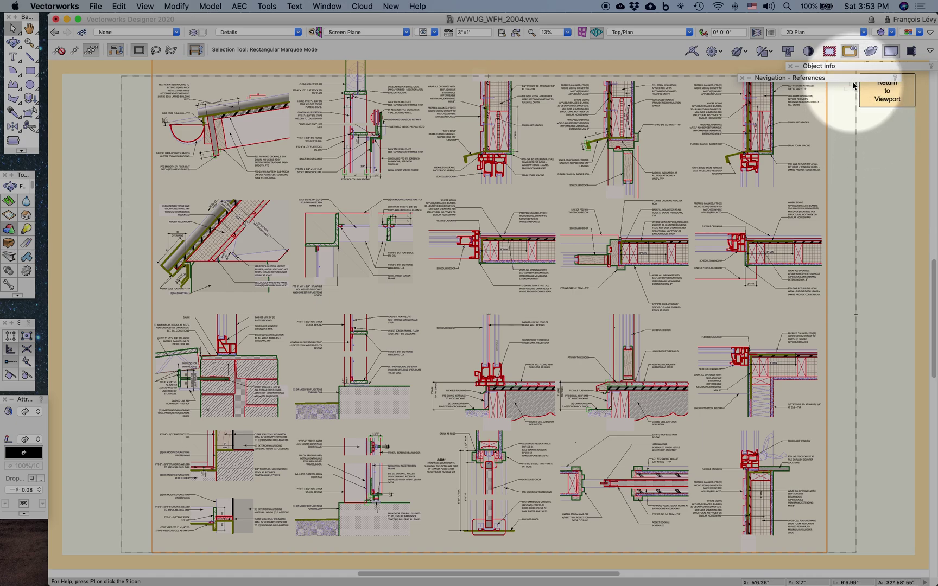
Show the context menu for the AVWUG_WFH_2004_details.vwx row in the Navigation References list.
mouse_move(853, 83)
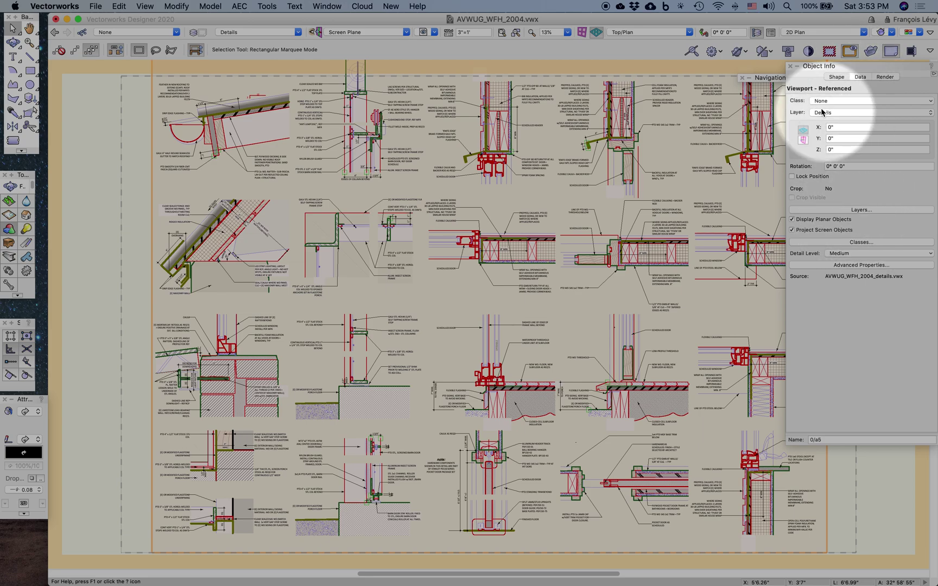
mouse_move(771, 76)
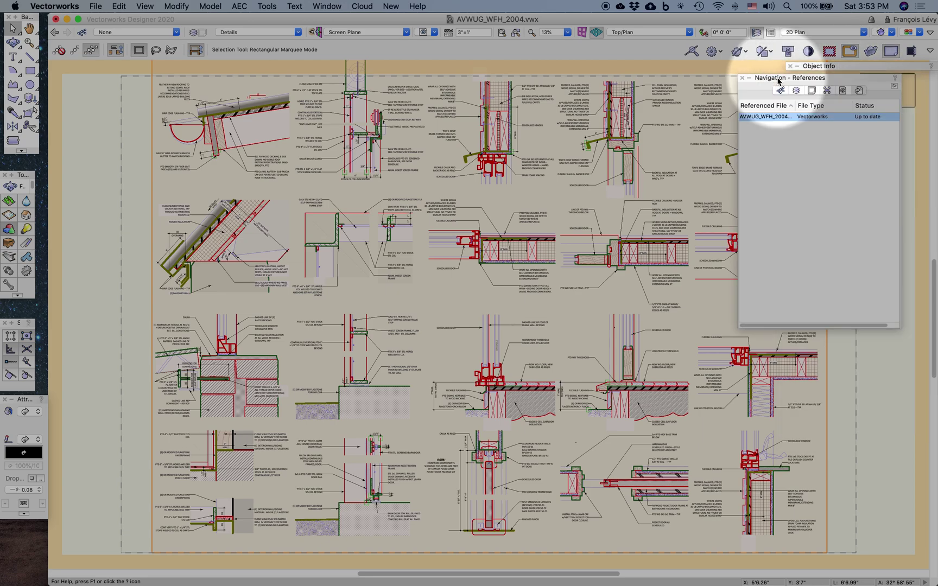
right_click(812, 118)
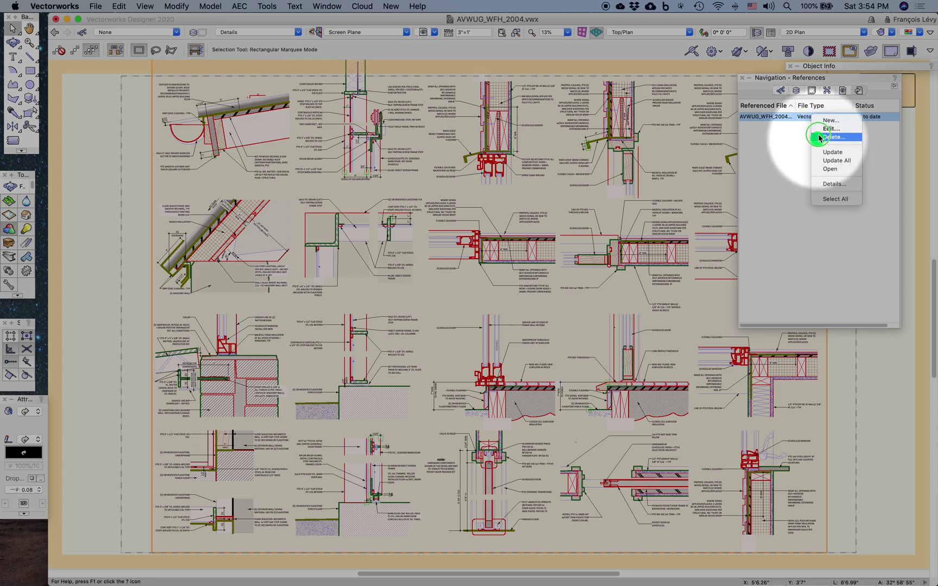
left_click(820, 130)
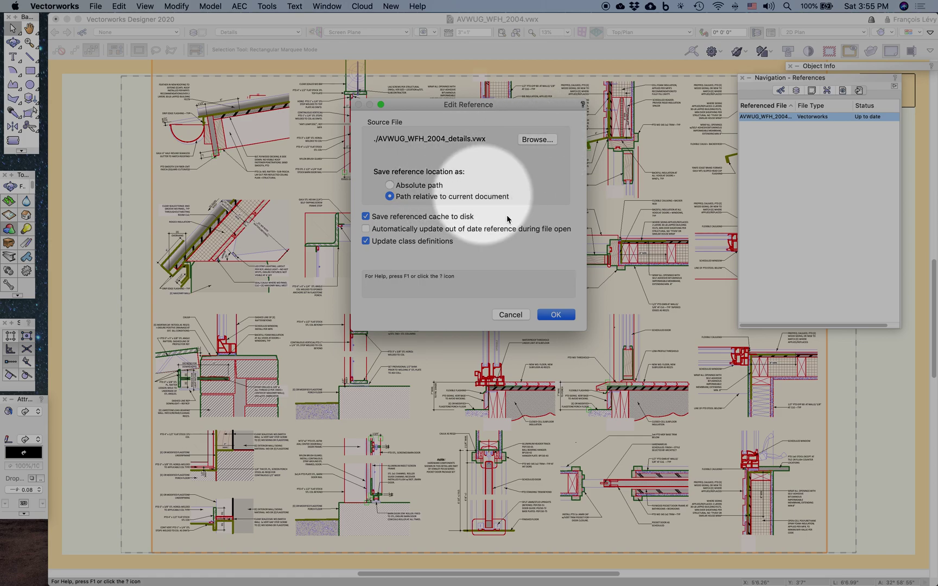
left_click(517, 317)
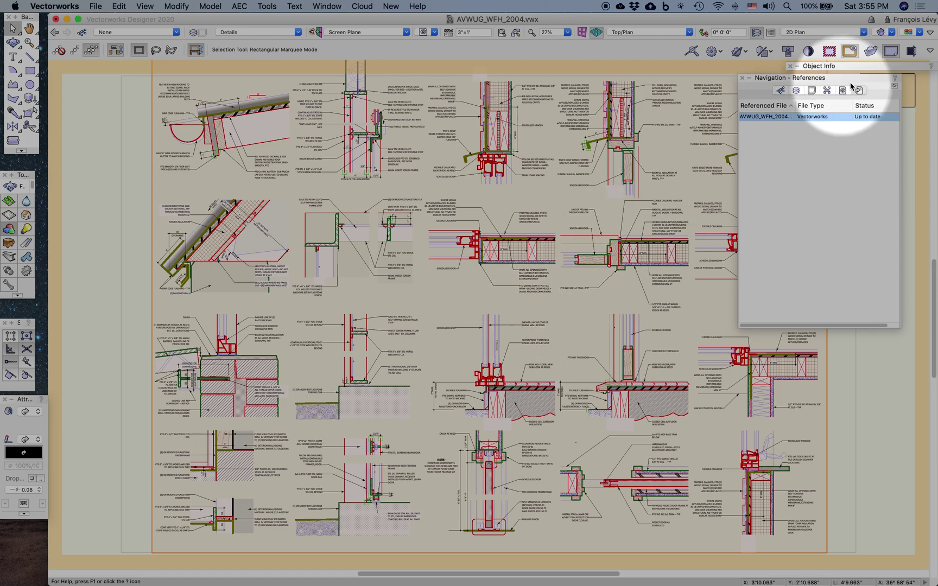
left_click(862, 66)
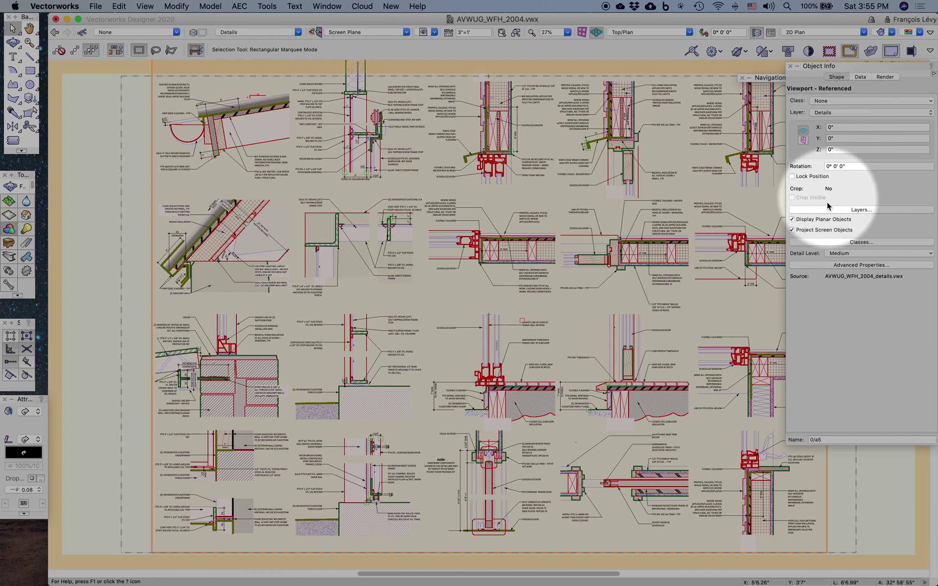
left_click(837, 242)
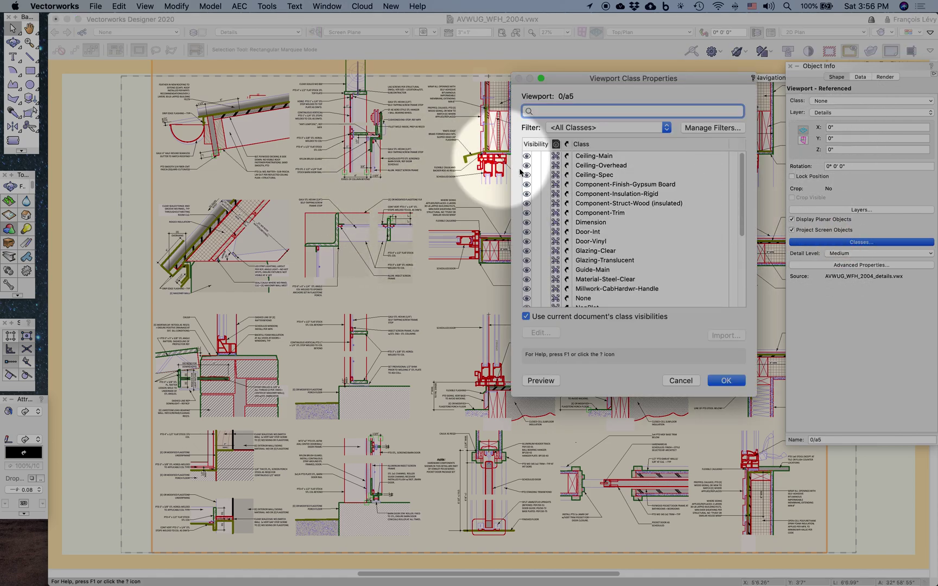
scroll(628, 198, "down", 8)
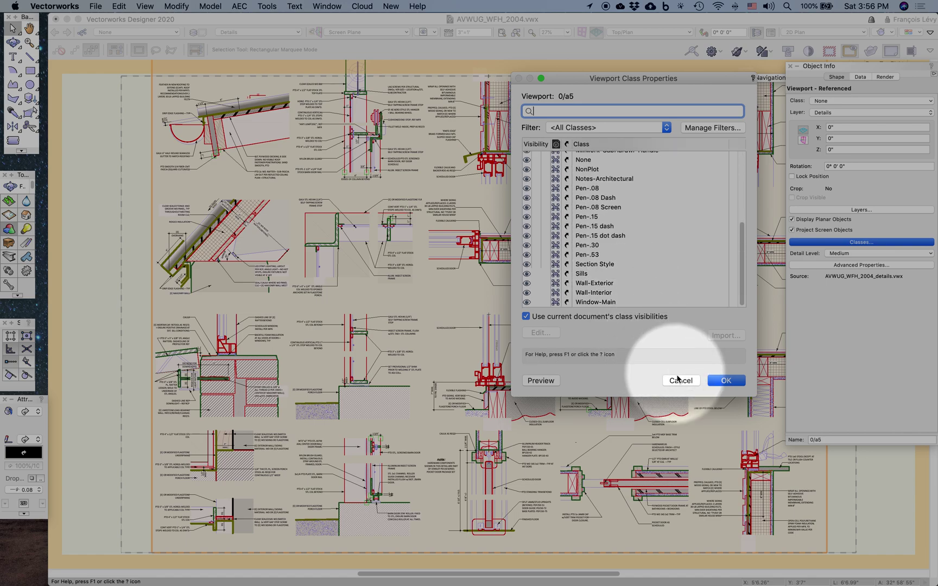
left_click(680, 381)
double_click(695, 374)
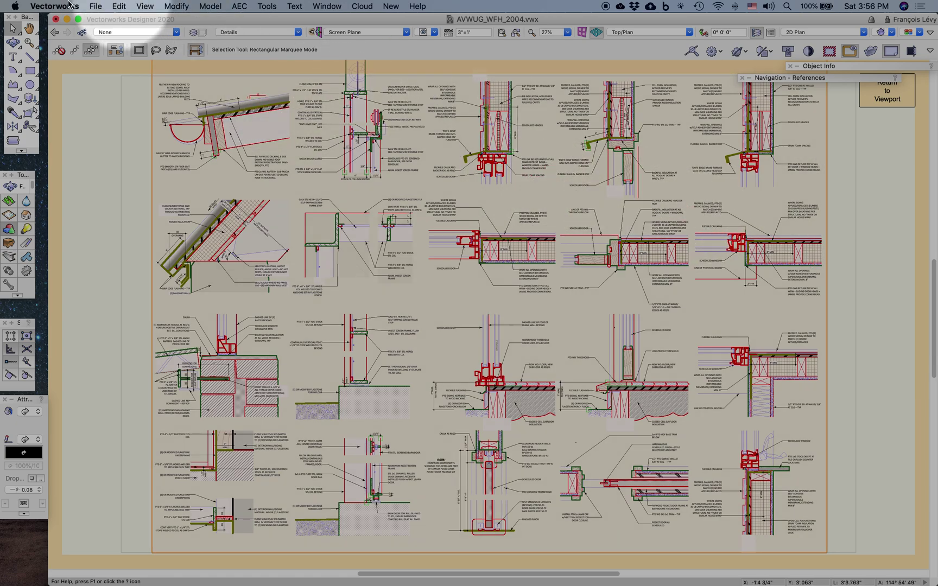
left_click(96, 6)
Import details.pdf as a relative-path reference with cache saved to disk and Auto update off.
left_click(123, 228)
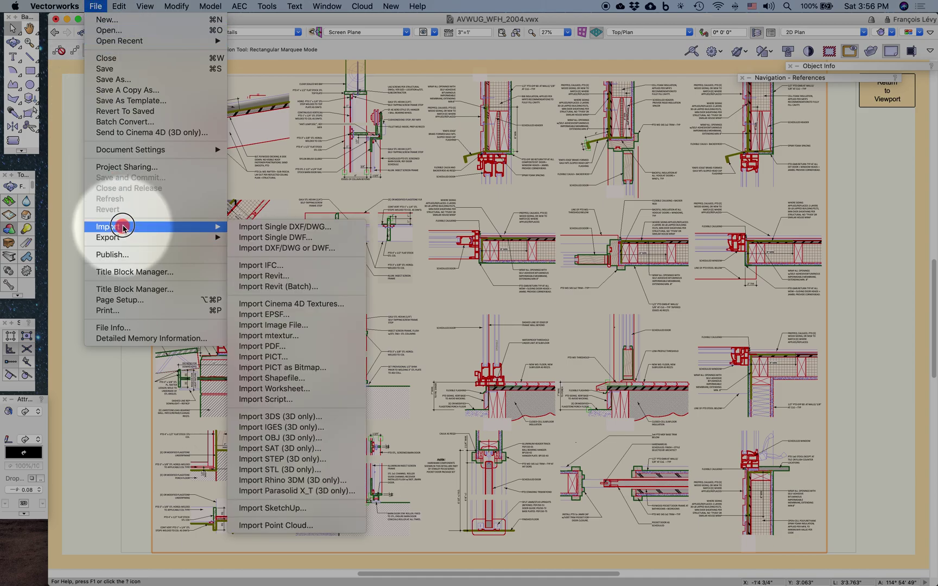
left_click(297, 346)
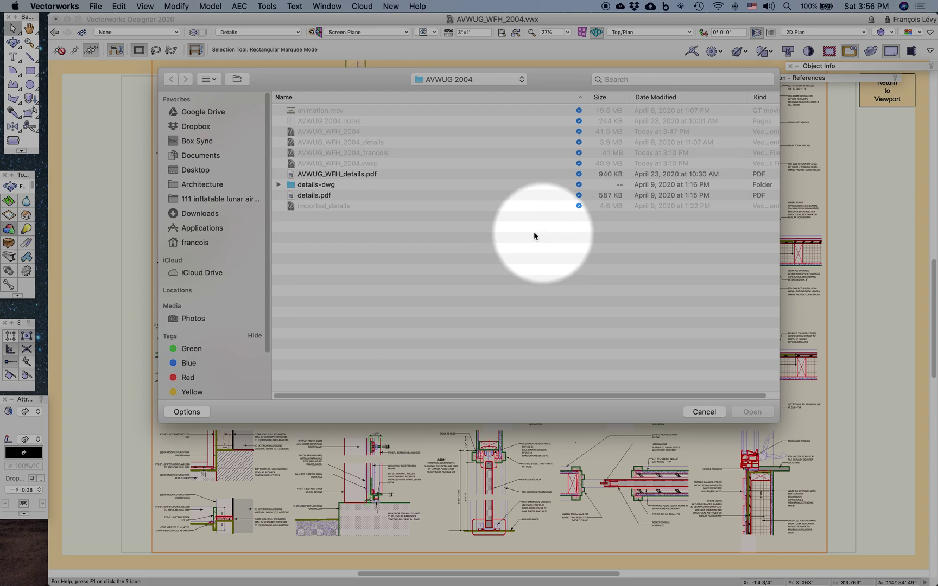
left_click(314, 196)
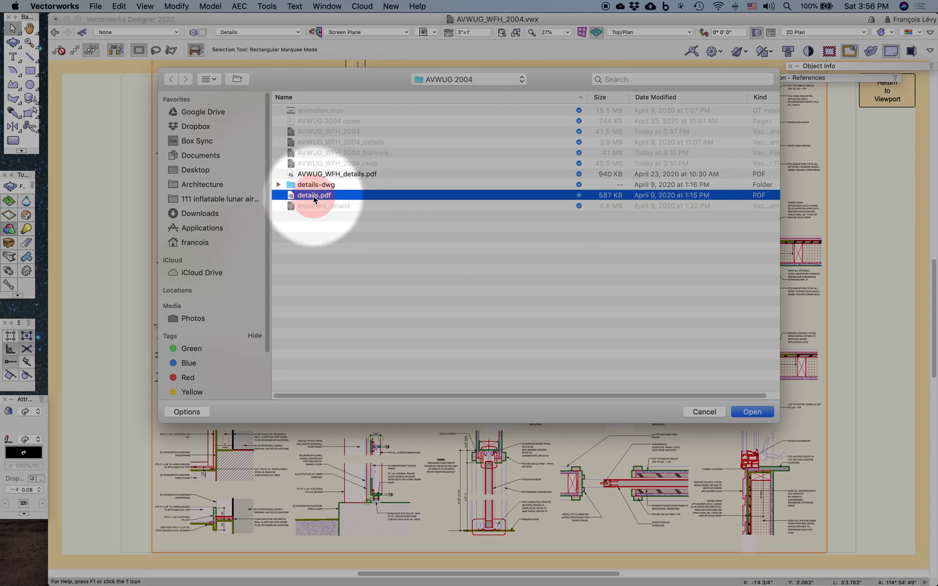
left_click(759, 414)
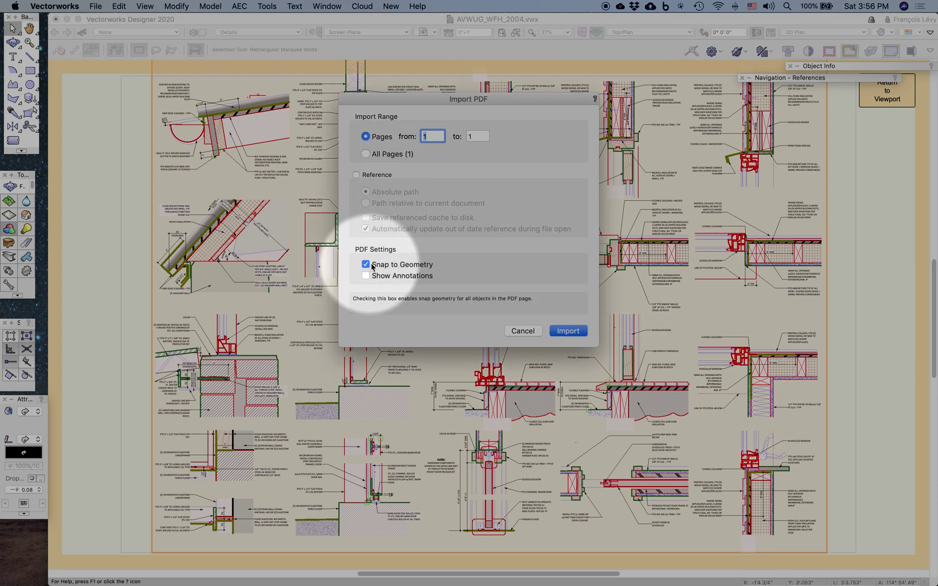
left_click(369, 175)
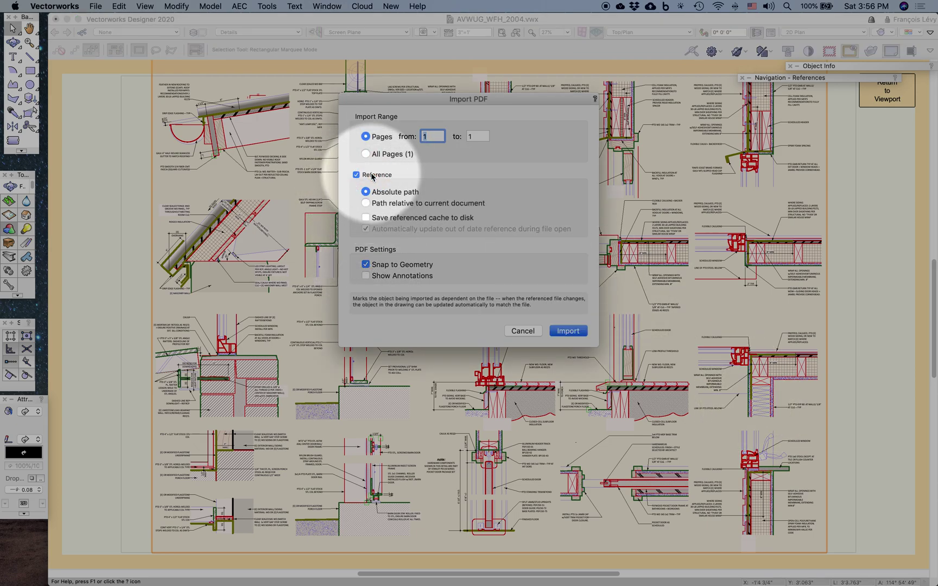
left_click(400, 204)
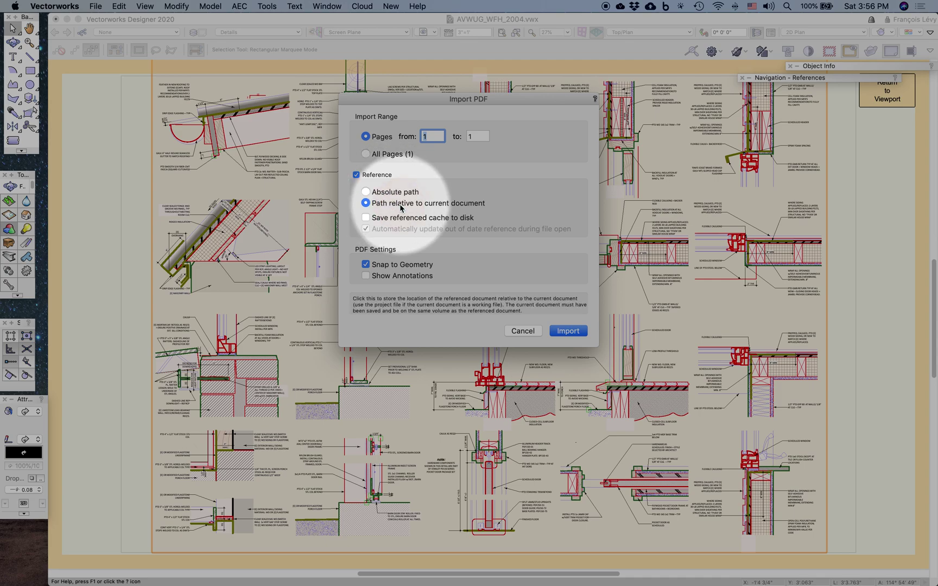
left_click(391, 217)
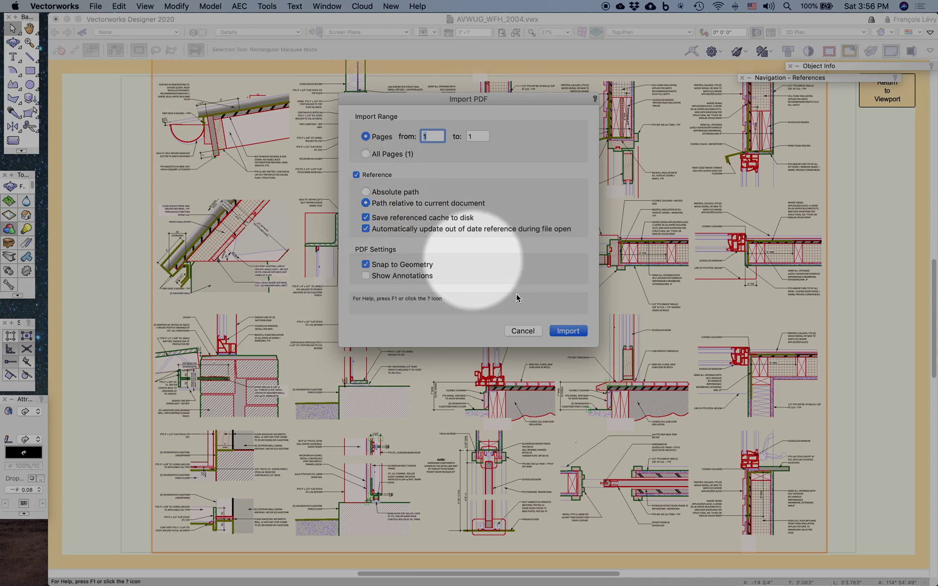
left_click(496, 229)
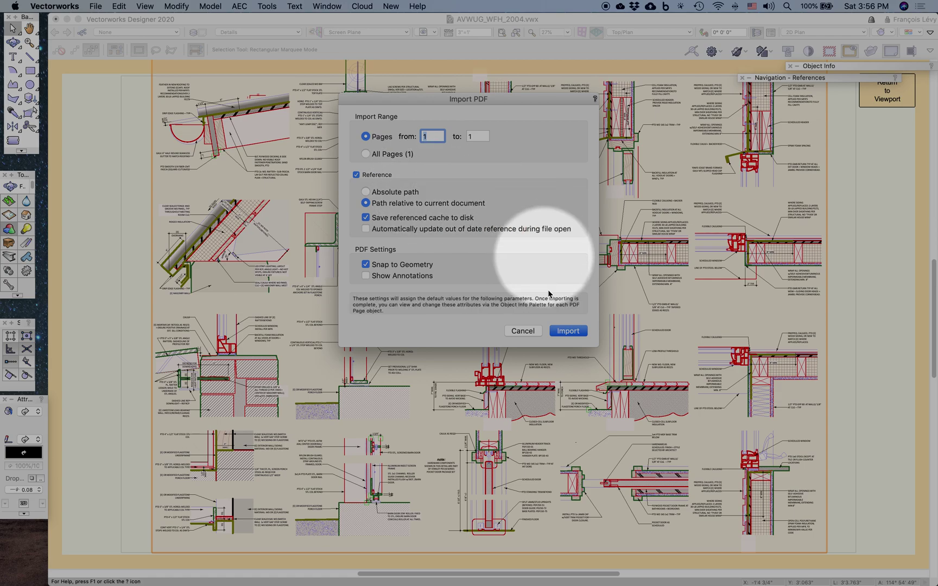
left_click(565, 329)
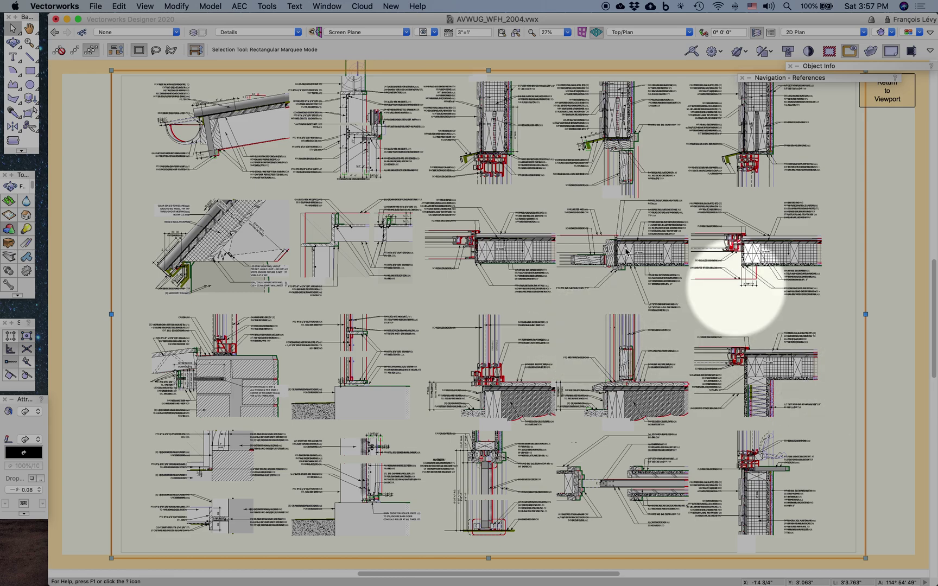
Deselect the PDF and zoom into the upper-left eave detail.
key("Escape")
key("c")
left_click_drag(186, 139, 256, 185)
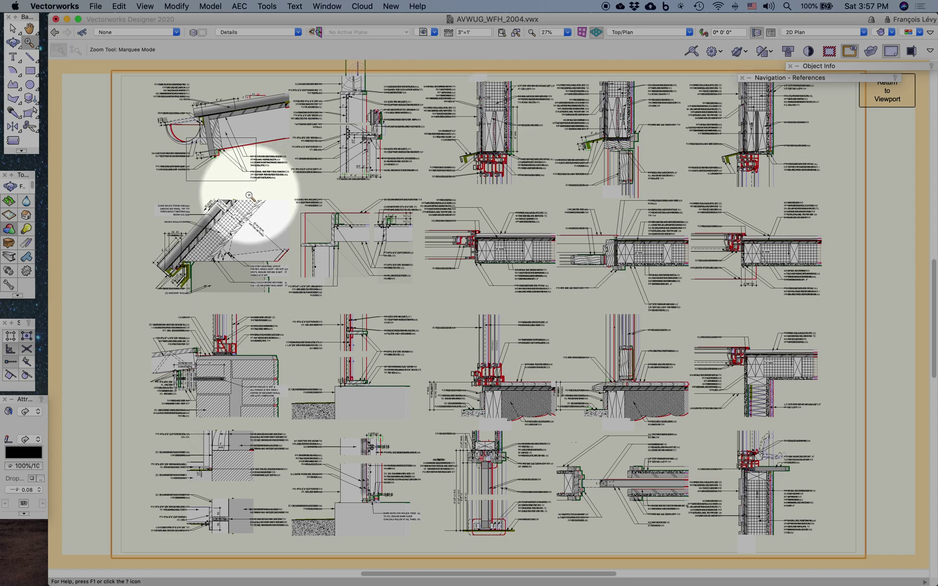
left_click_drag(249, 195, 247, 203)
Snap the imported PDF's corner onto the viewport's matching detail corner, then zoom back out.
key("x")
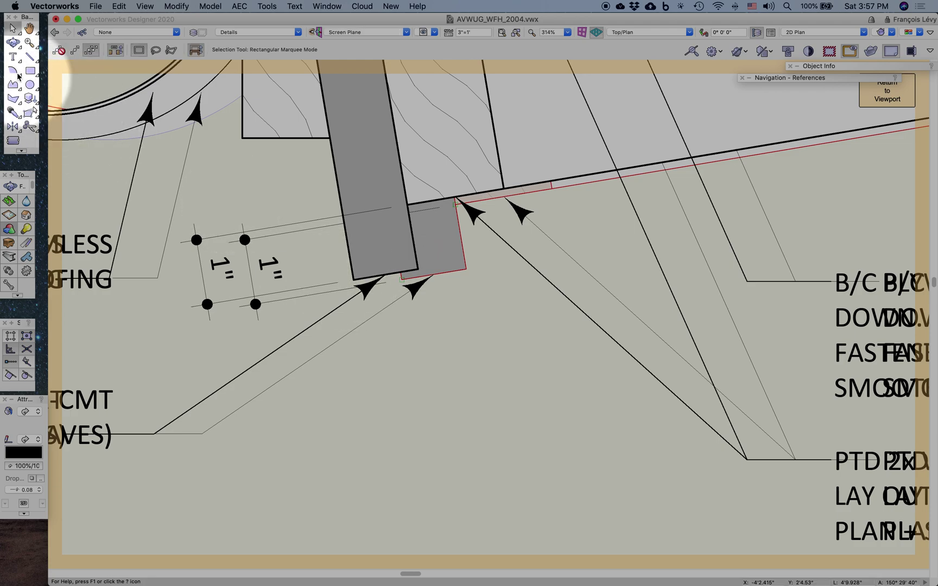
key("x")
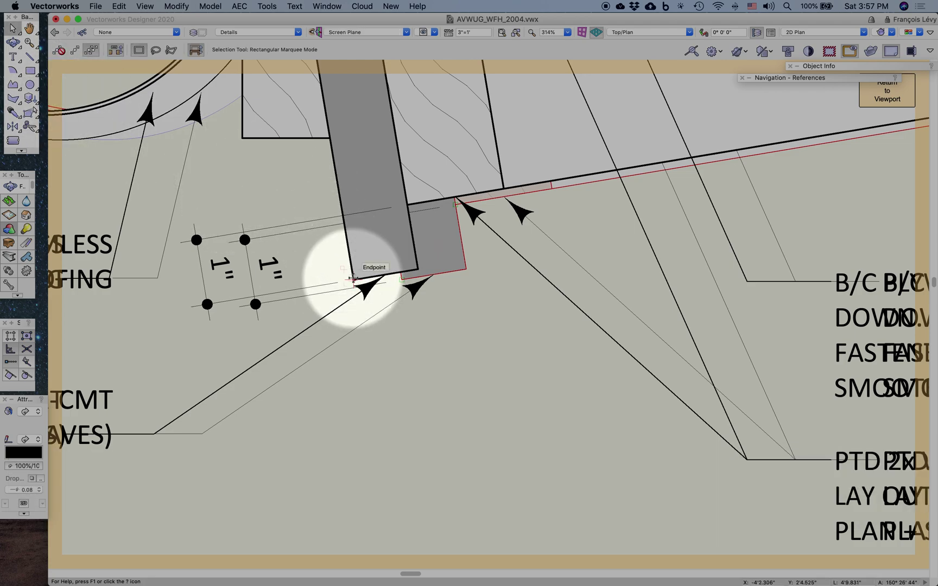
left_click_drag(353, 279, 394, 280)
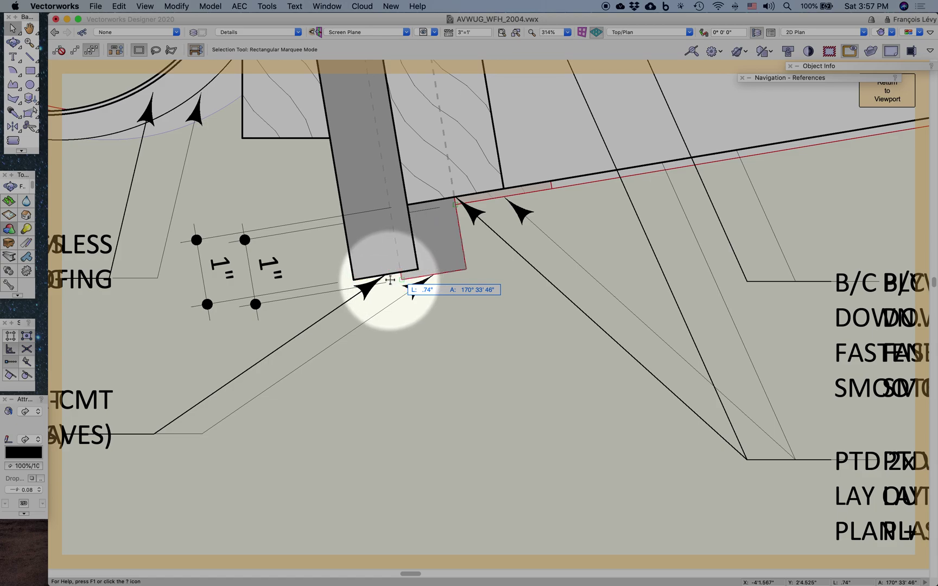
key("super+4")
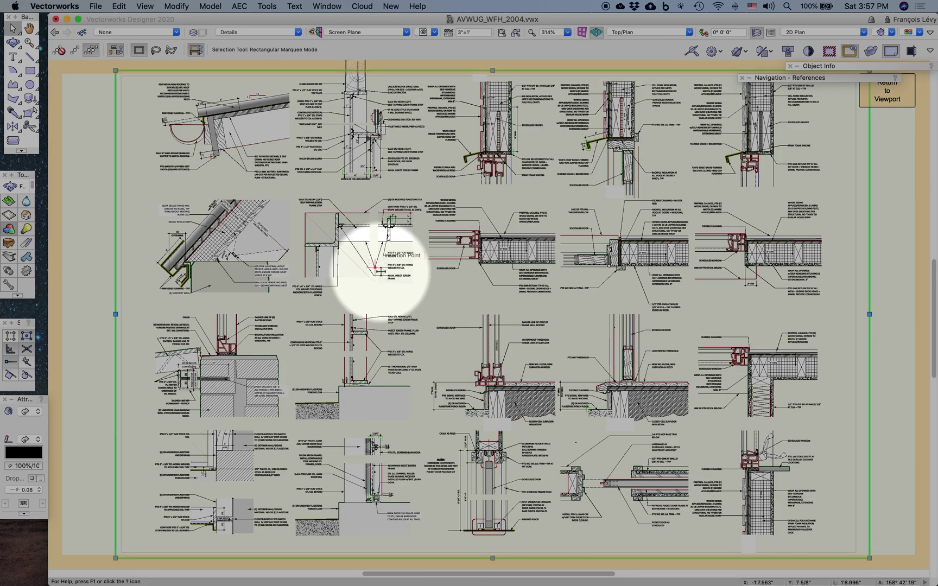
key("super+2")
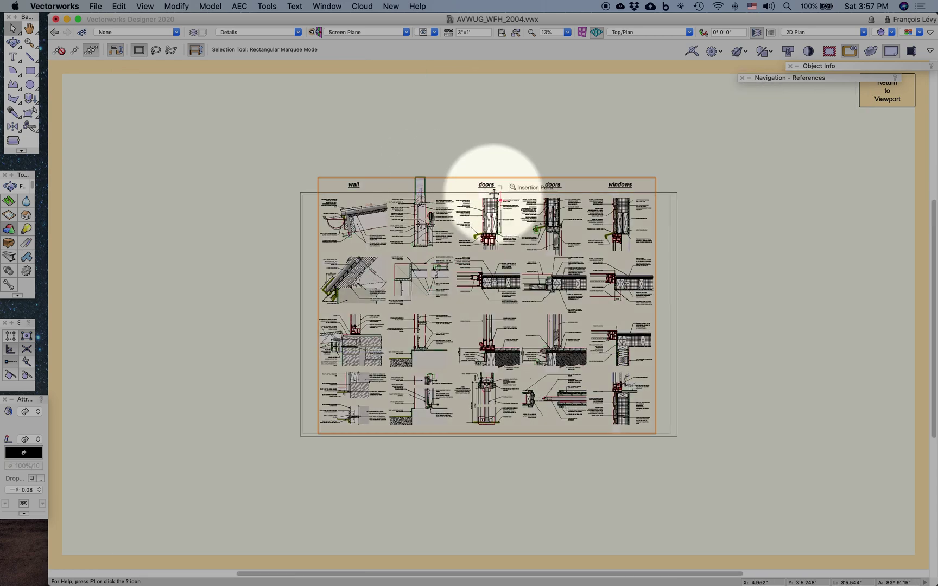
Move the coloured details viewport to the right of the PDF and activate the a4 [details] sheet layer.
mouse_move(424, 179)
left_mouse_down()
mouse_move(635, 161)
mouse_move(863, 167)
left_mouse_up()
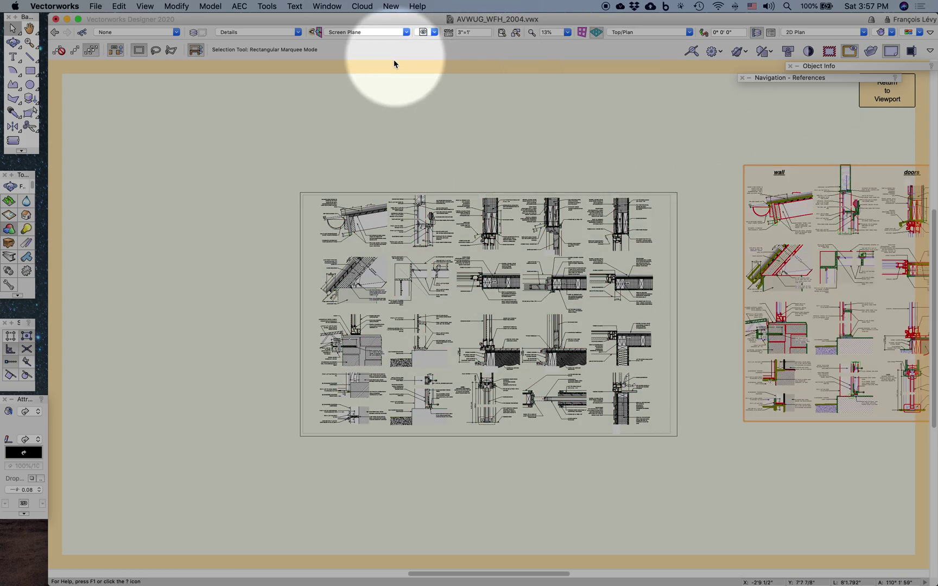
left_click(277, 34)
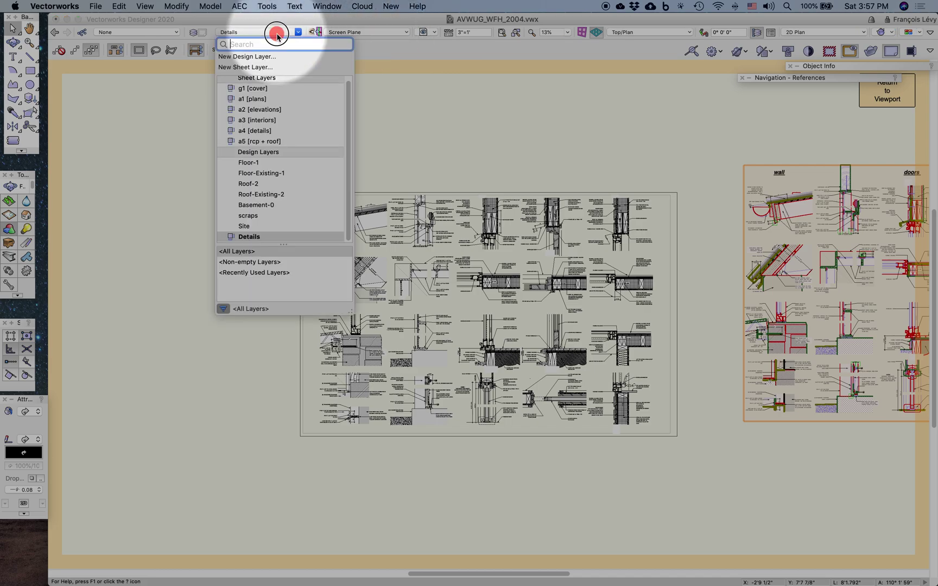
left_click(269, 132)
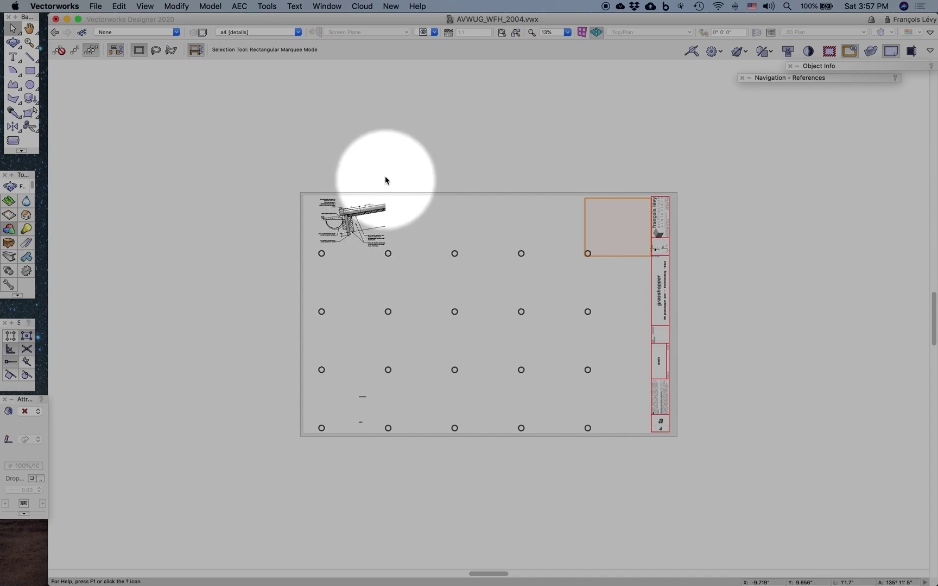
Fit the a4 details sheet in the window so details 1–20 and the title block render.
key("super+4")
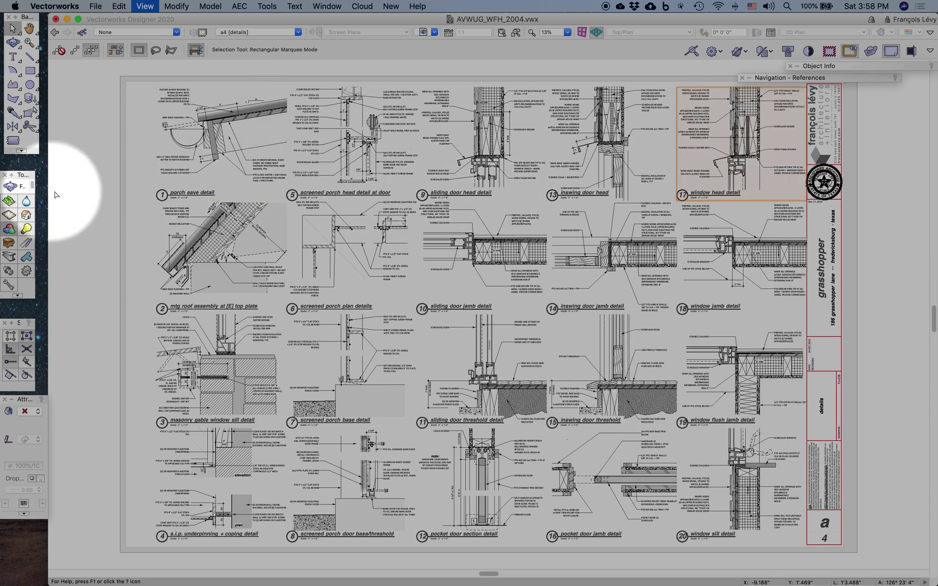
left_click(76, 189)
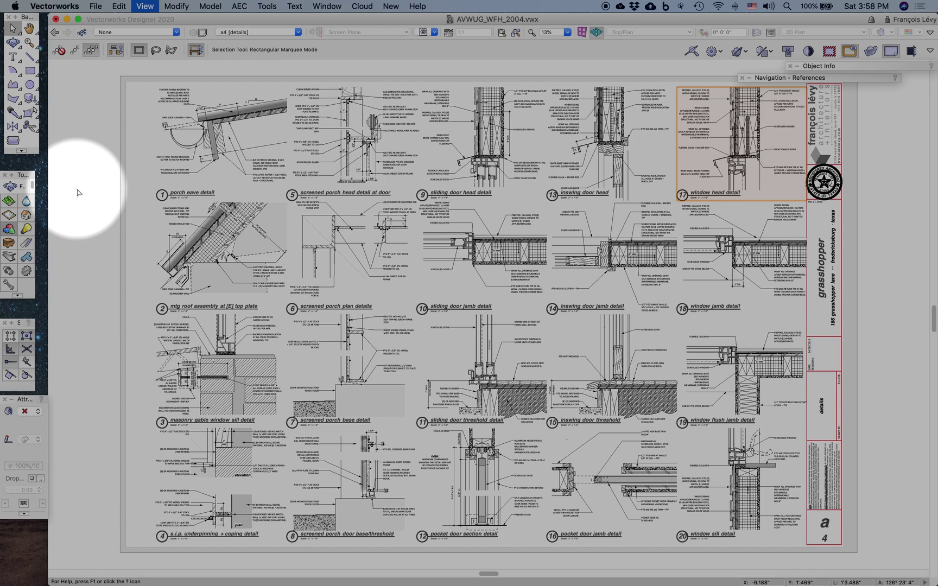